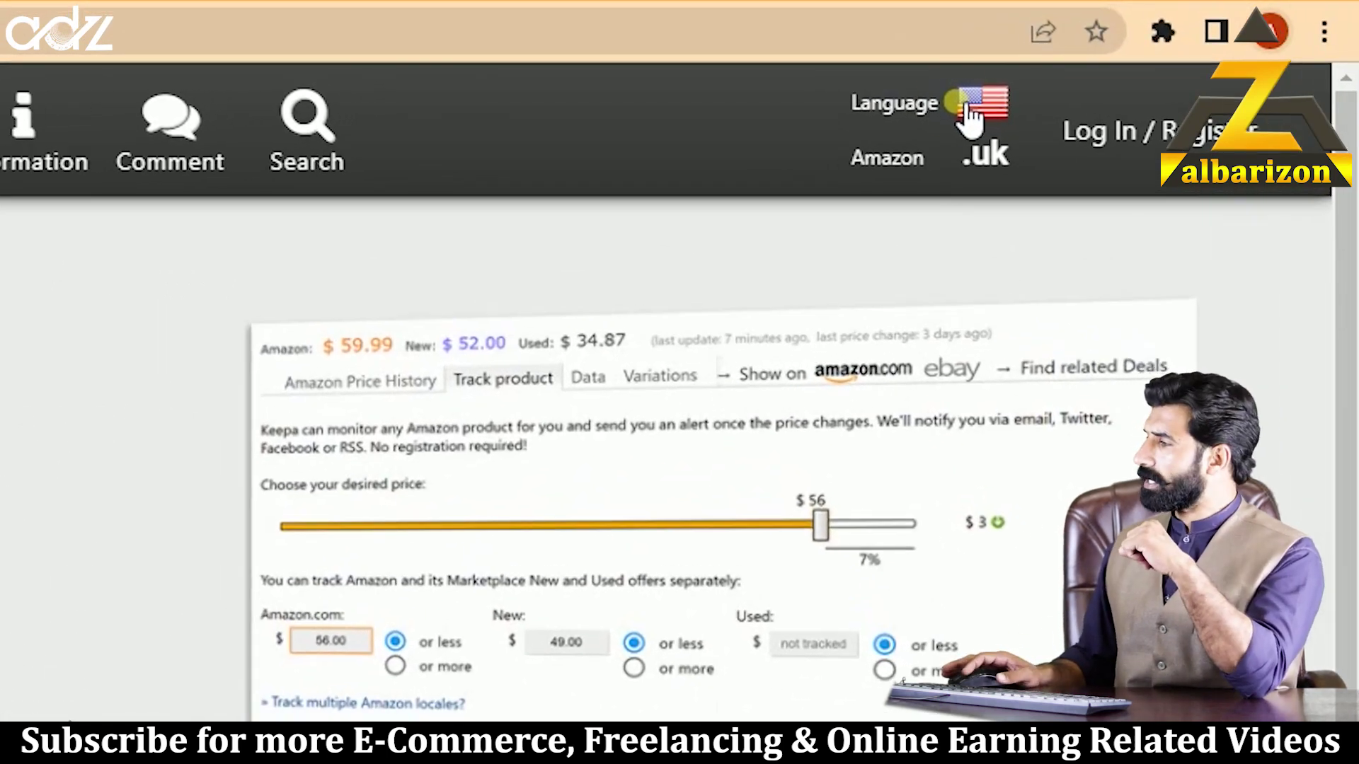
- Set the Amazon locale to .com
left_click(963, 103)
left_click(923, 460)
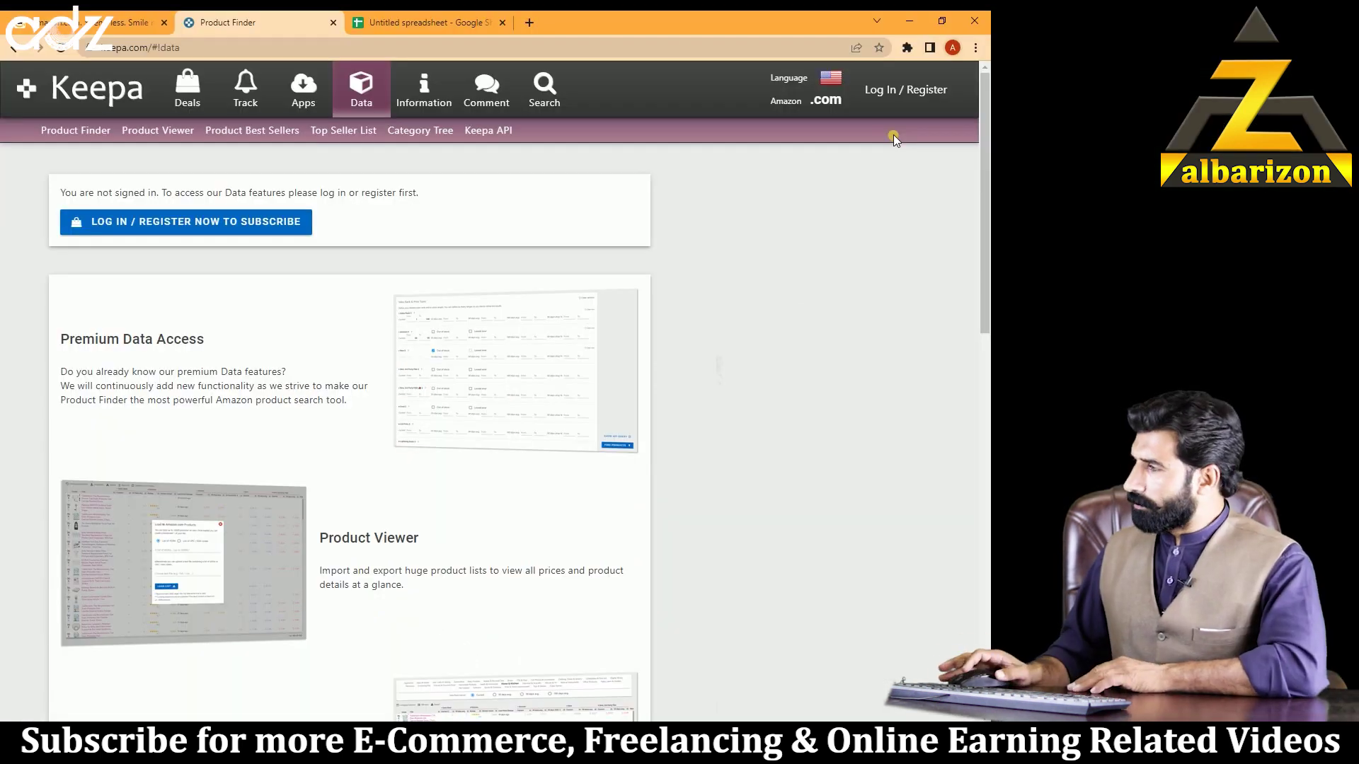
- Log in to the Keepa account by entering the account's username and password
left_click(885, 92)
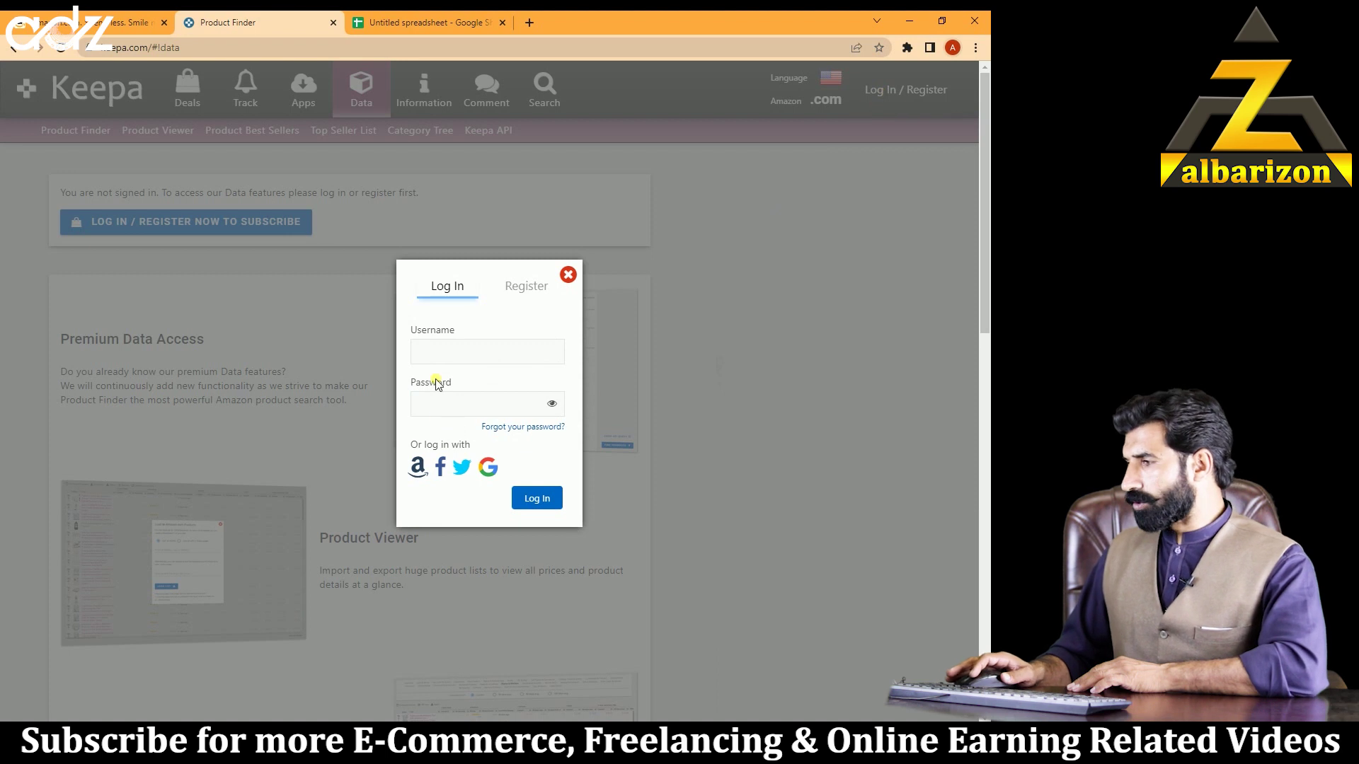
left_click(450, 352)
left_click(495, 385)
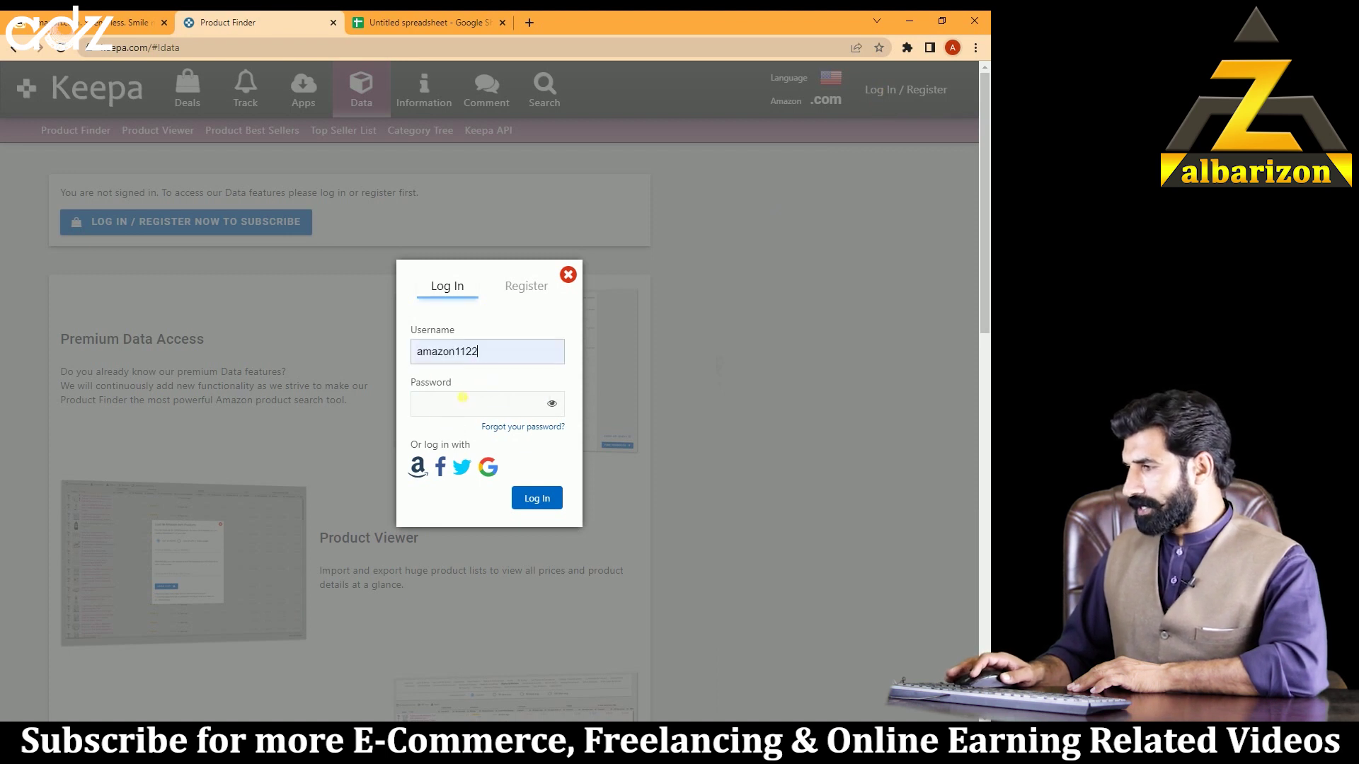
left_click(471, 402)
type("*****")
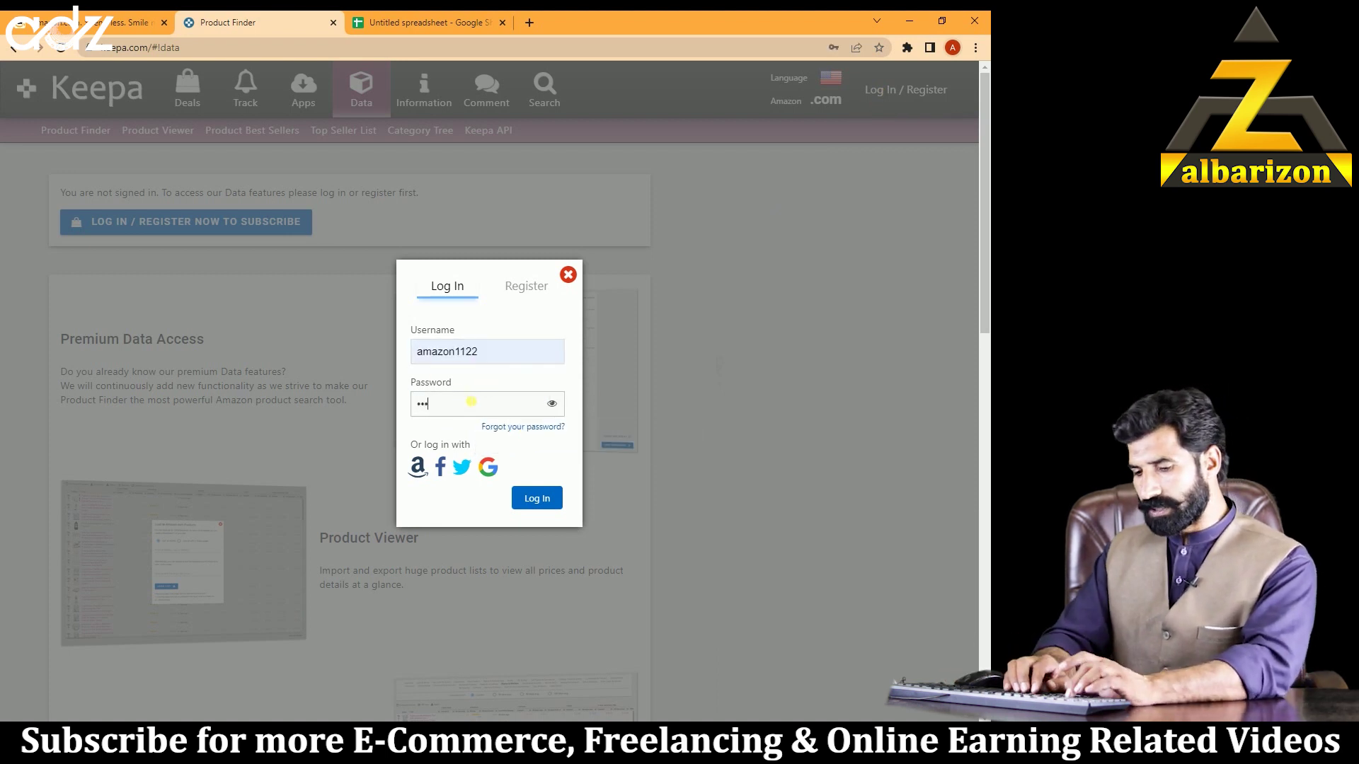
type("******")
key("Return")
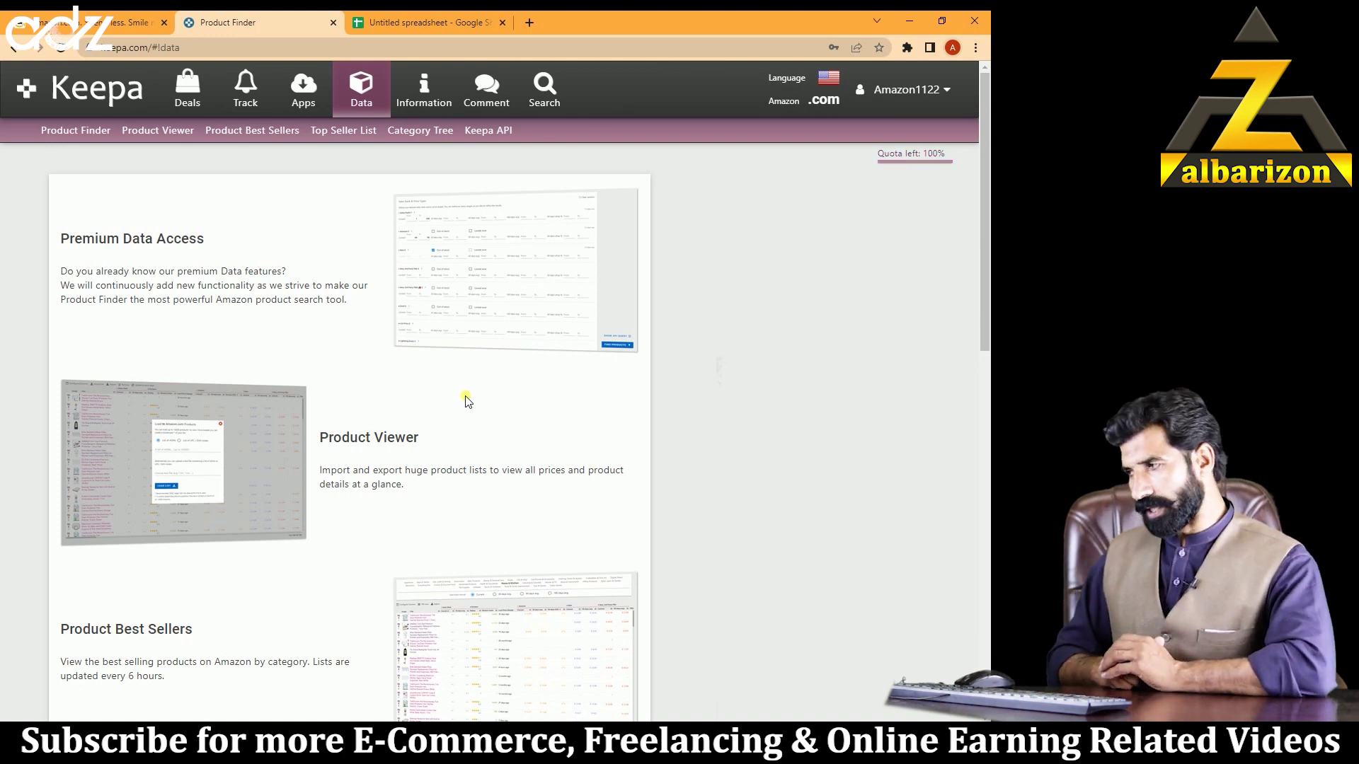
- Switch the Amazon locale to .uk and return it to .com
left_click(824, 100)
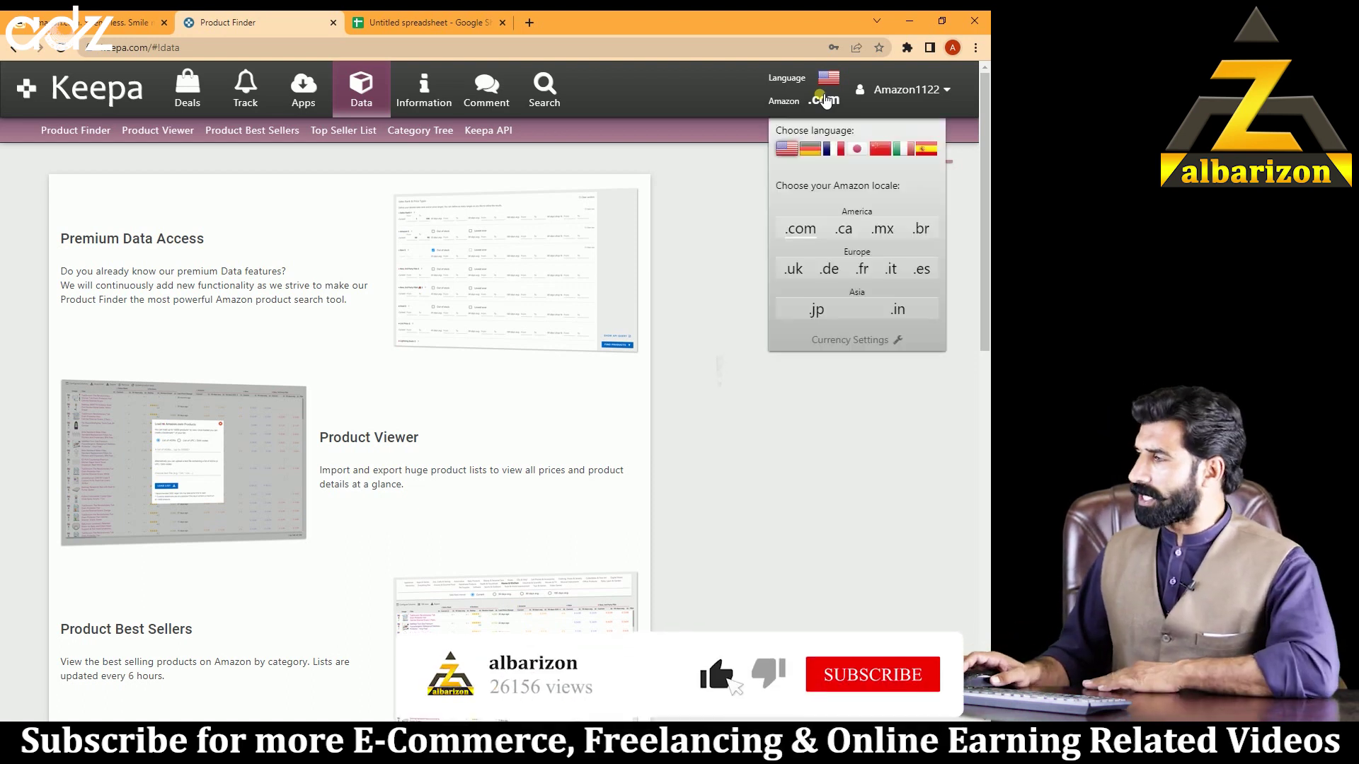
left_click(800, 273)
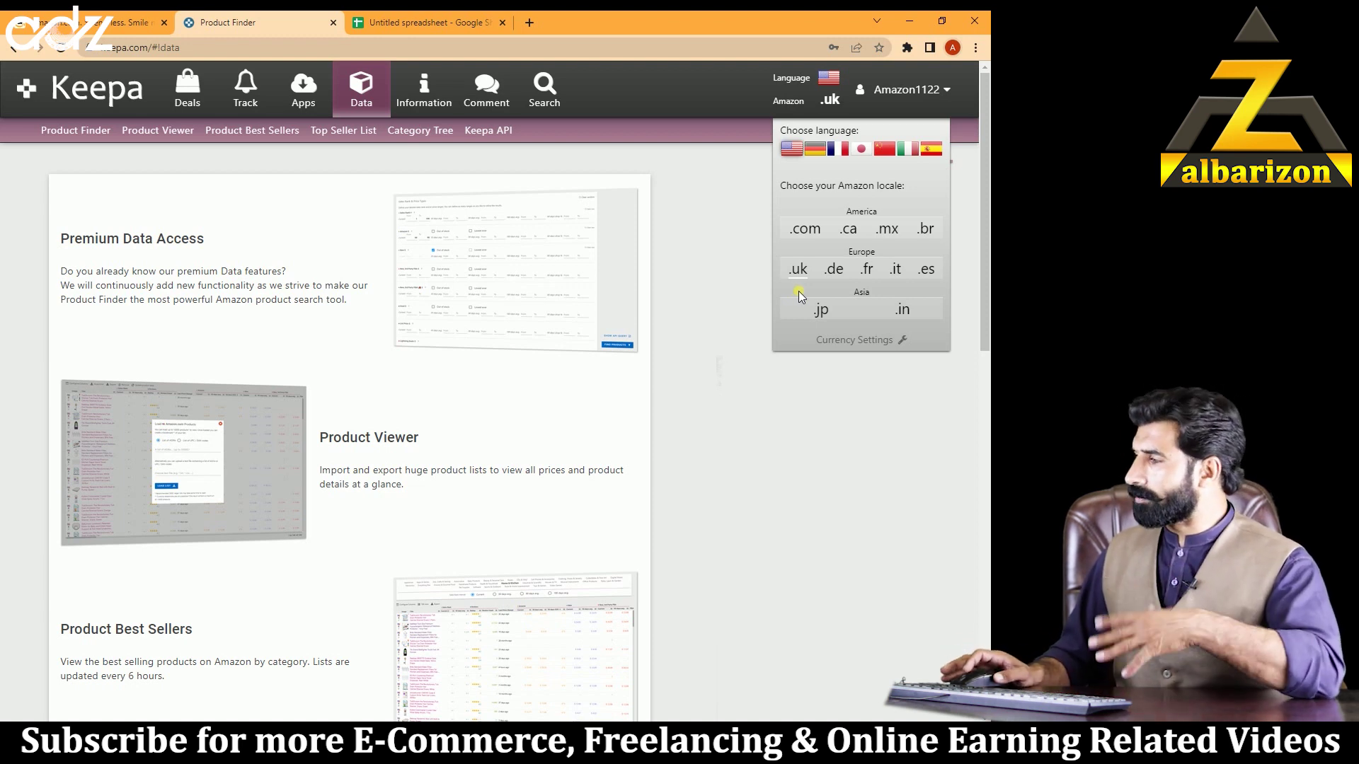
left_click(803, 230)
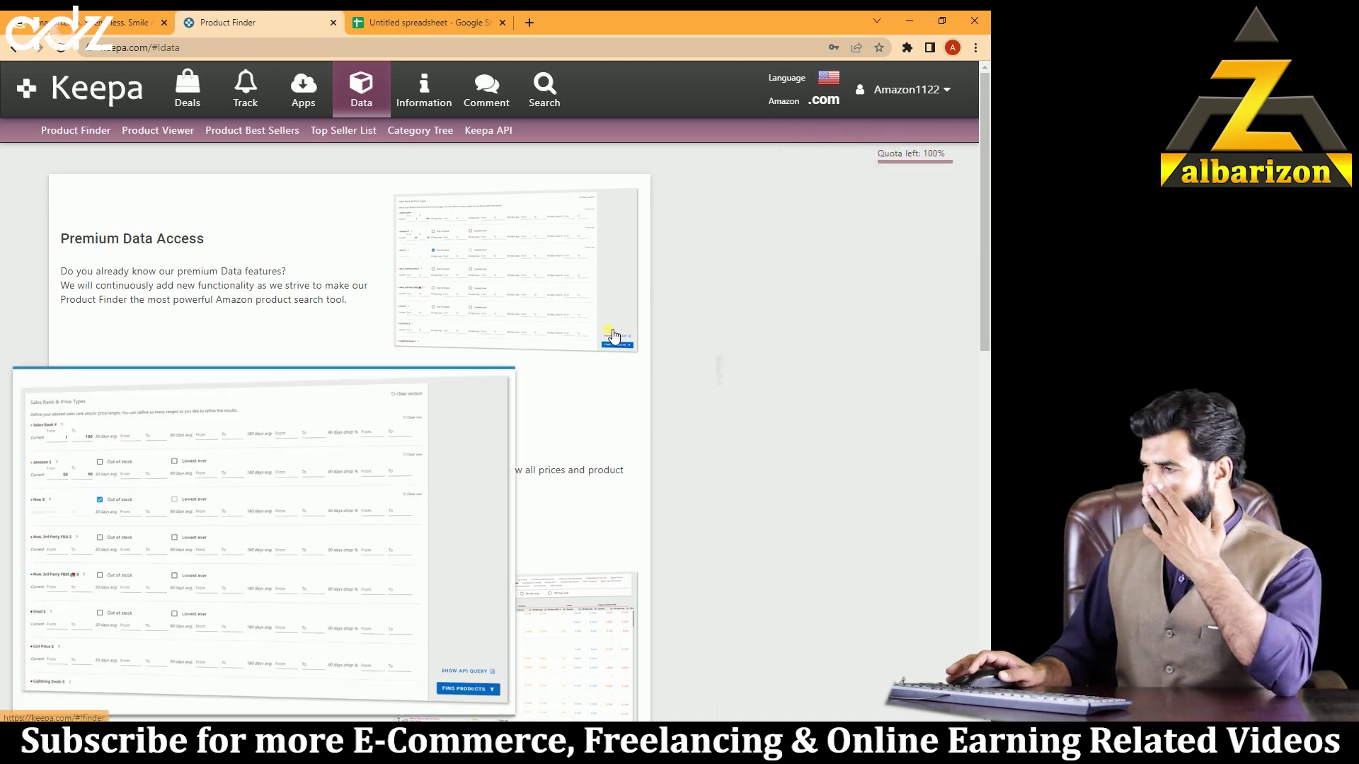
- Open the Product Finder in the Data section
scroll(680, 342, "down", 2)
scroll(679, 343, "up", 2)
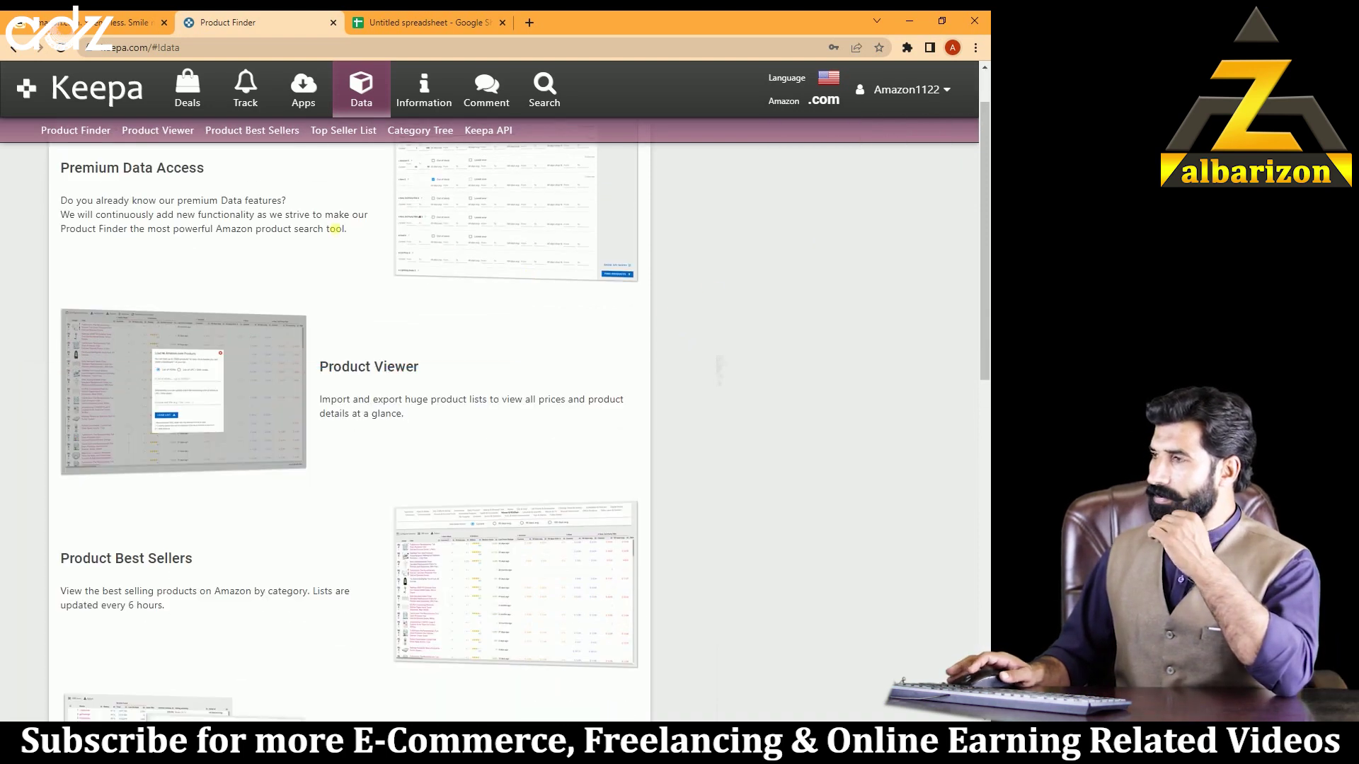
left_click(77, 132)
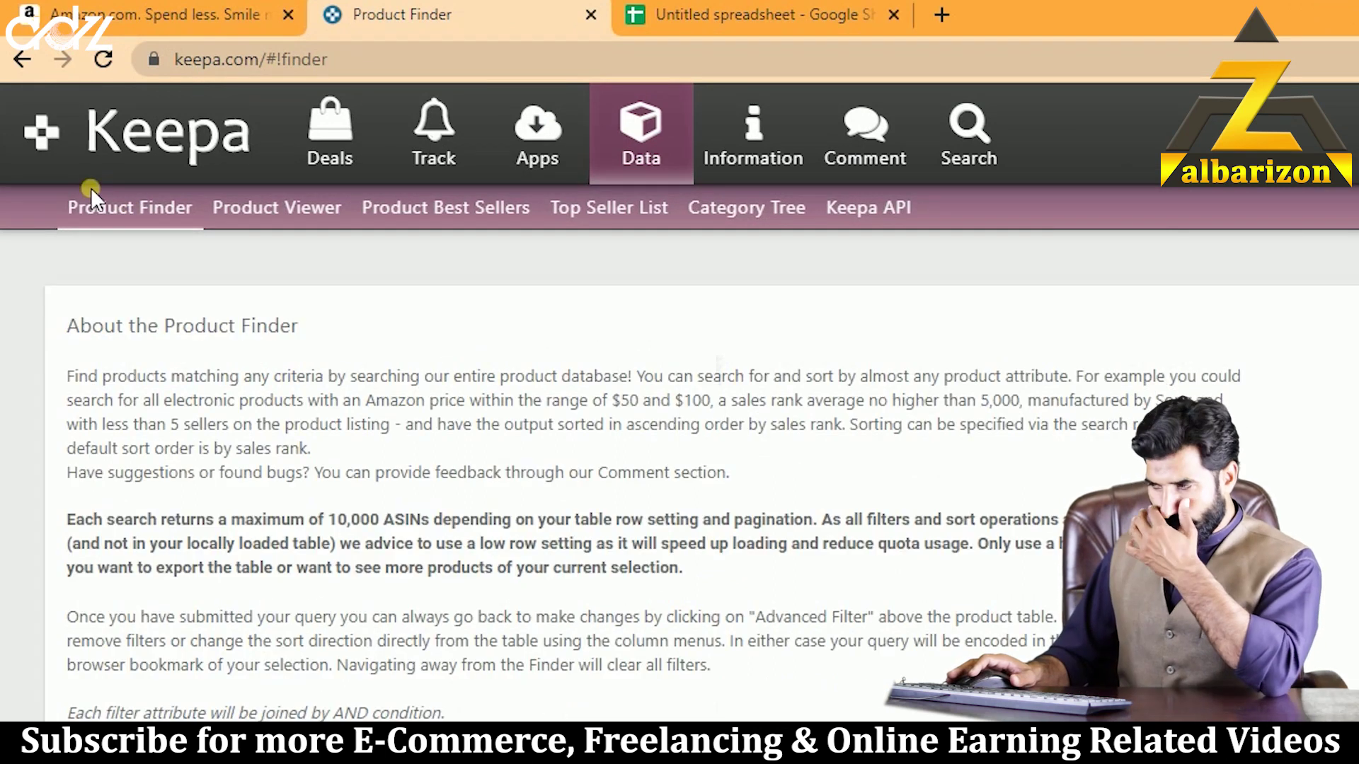
- Set the upper limit of the 90-day average Sales Rank filter to 50000
scroll(549, 342, "down", 7)
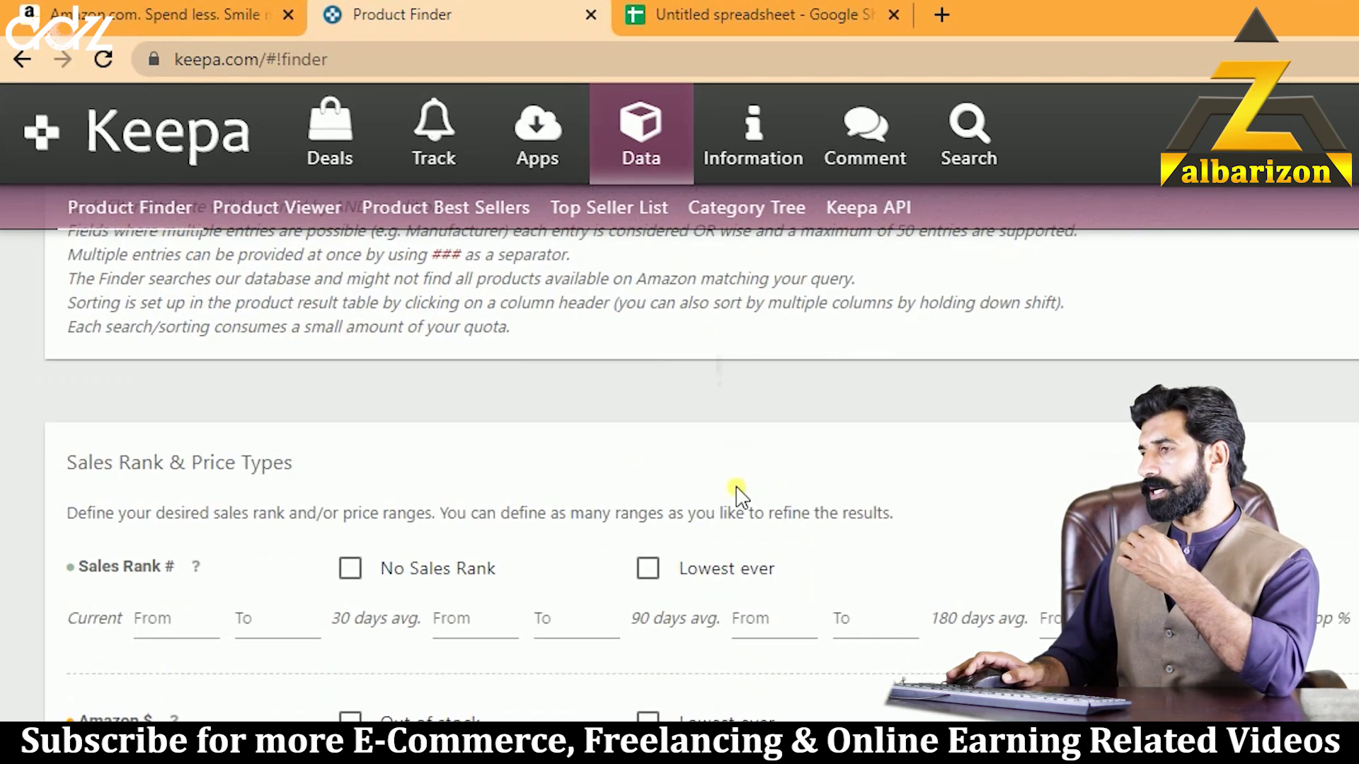
scroll(736, 496, "down", 2)
left_click(856, 499)
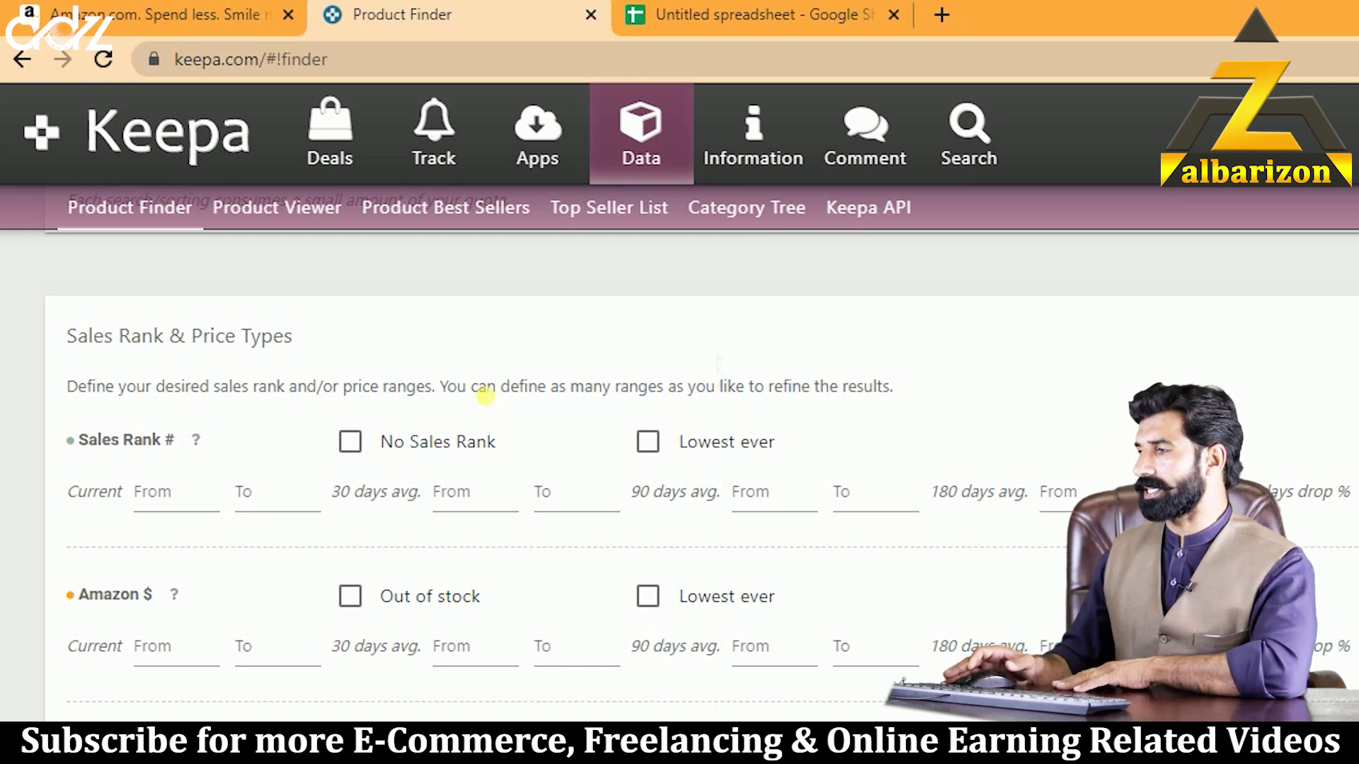
left_click(159, 474)
left_click(91, 468)
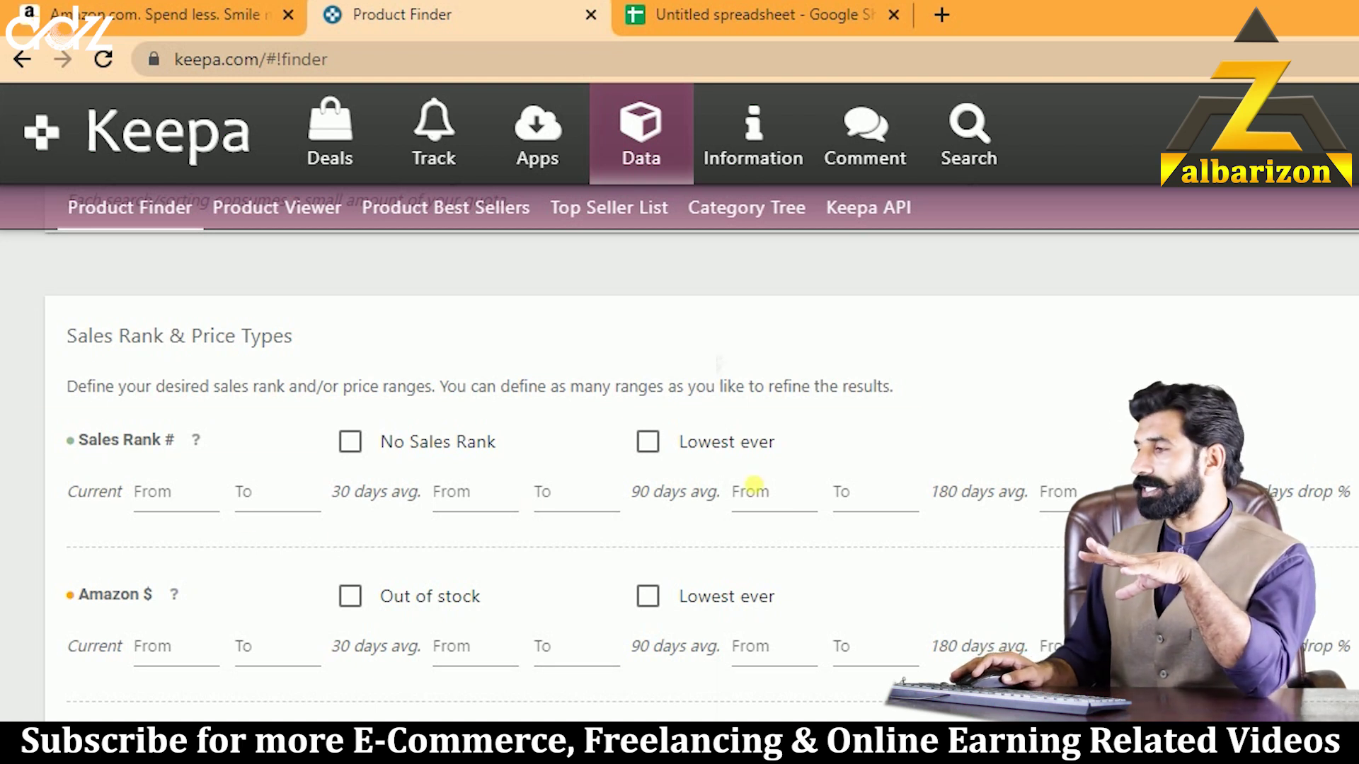
left_click(794, 500)
left_click(842, 501)
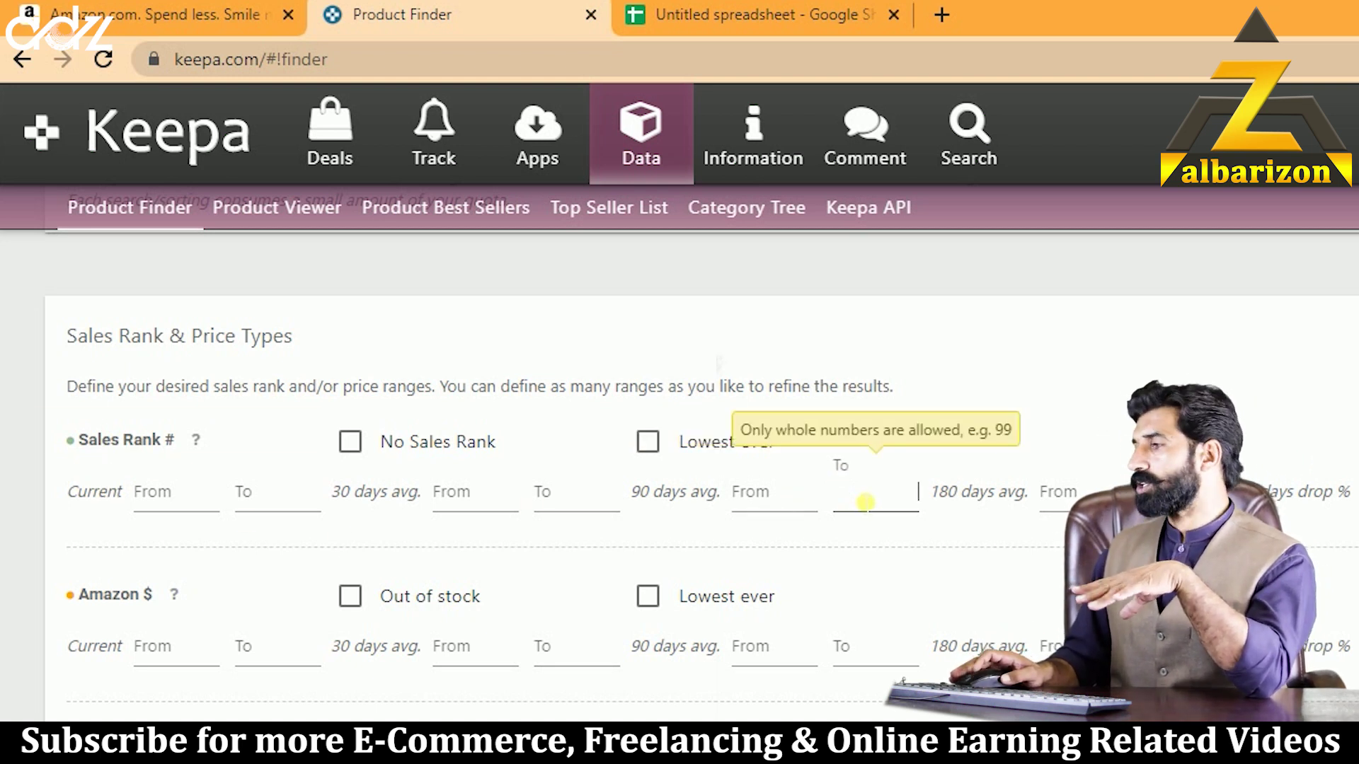
type("50000")
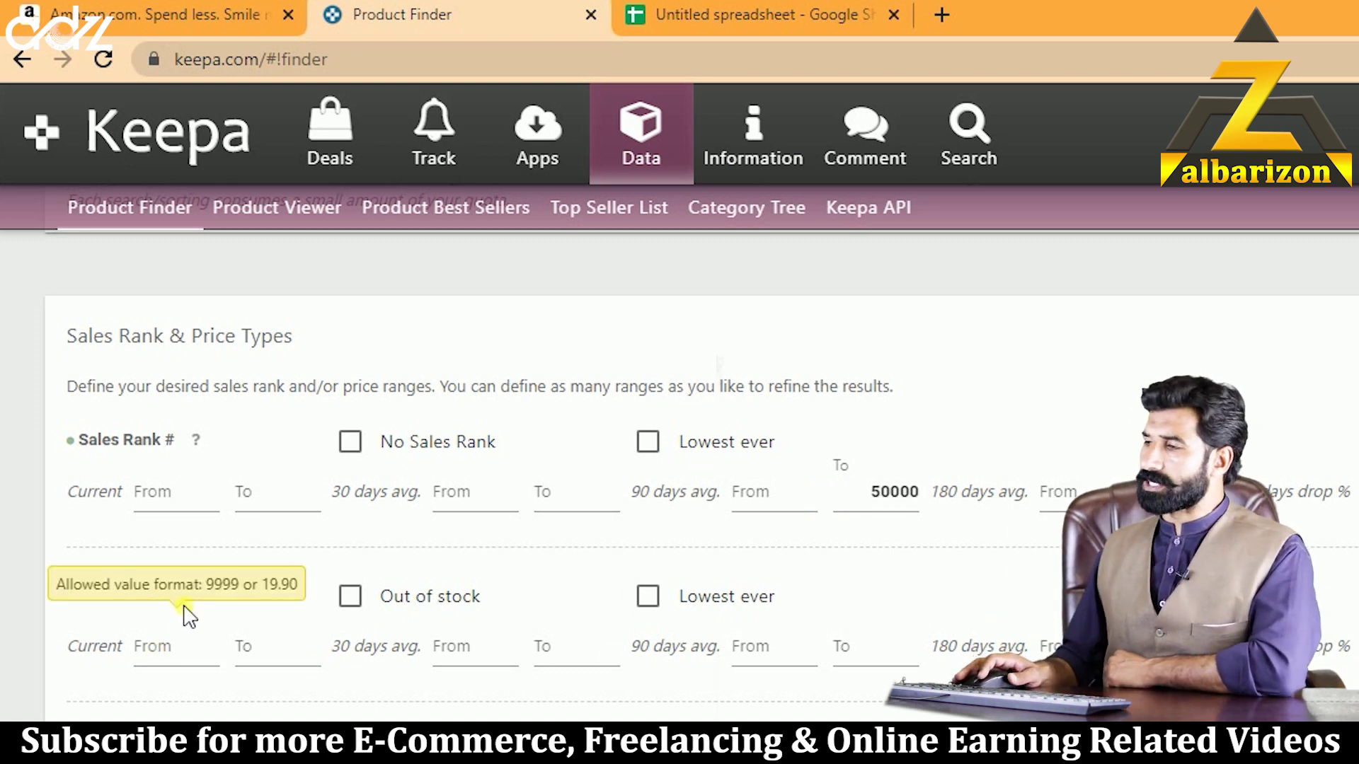
- Limit the Amazon price filter to out-of-stock products and set the current List Price range from 5 to 20 dollars
left_click(350, 596)
scroll(226, 637, "down", 4)
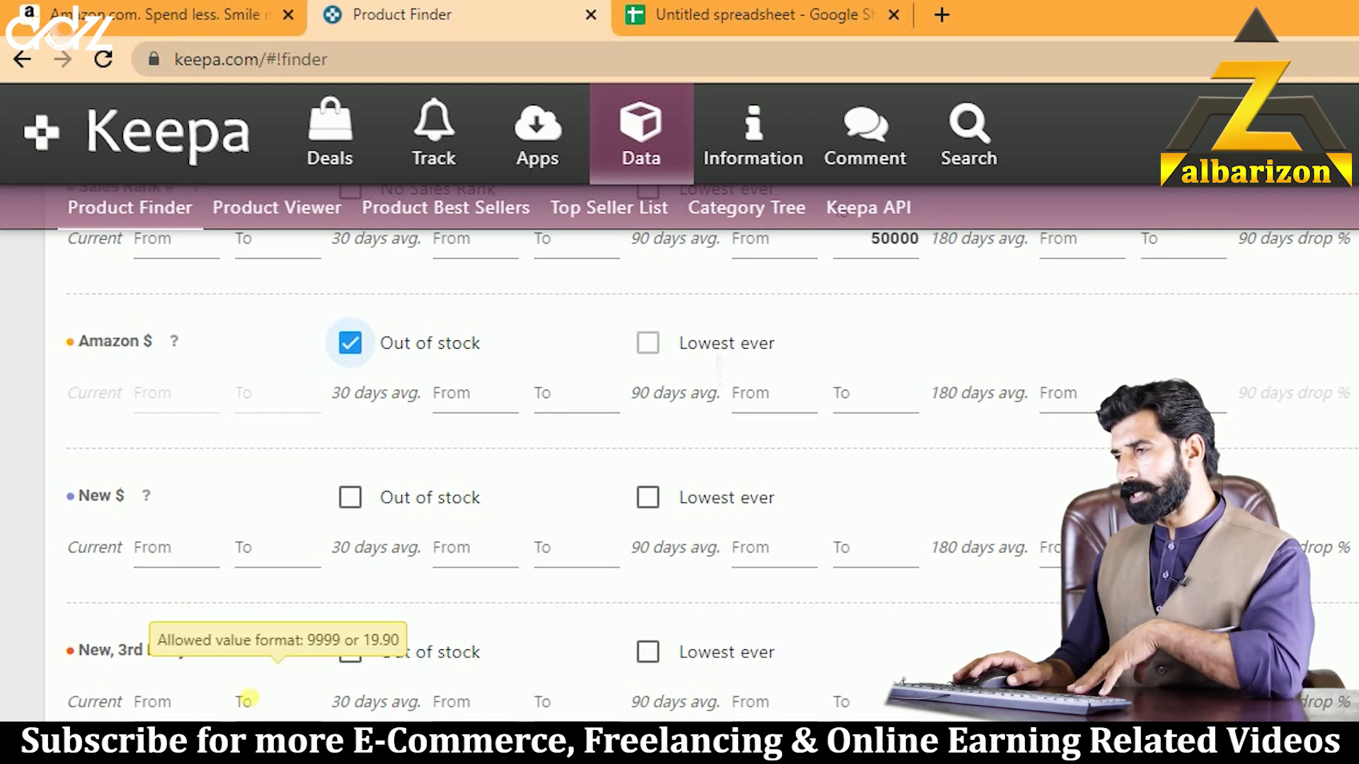
scroll(244, 695, "down", 2)
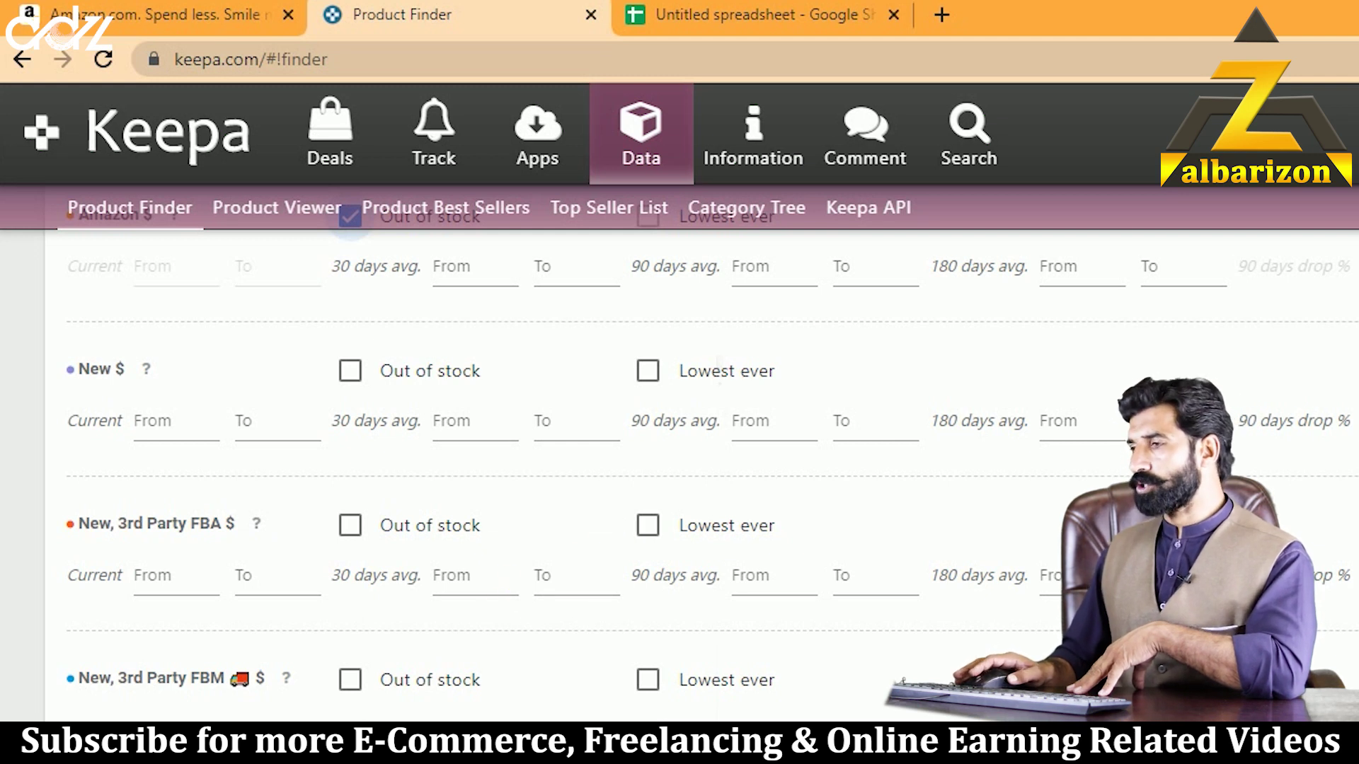
scroll(277, 701, "down", 4)
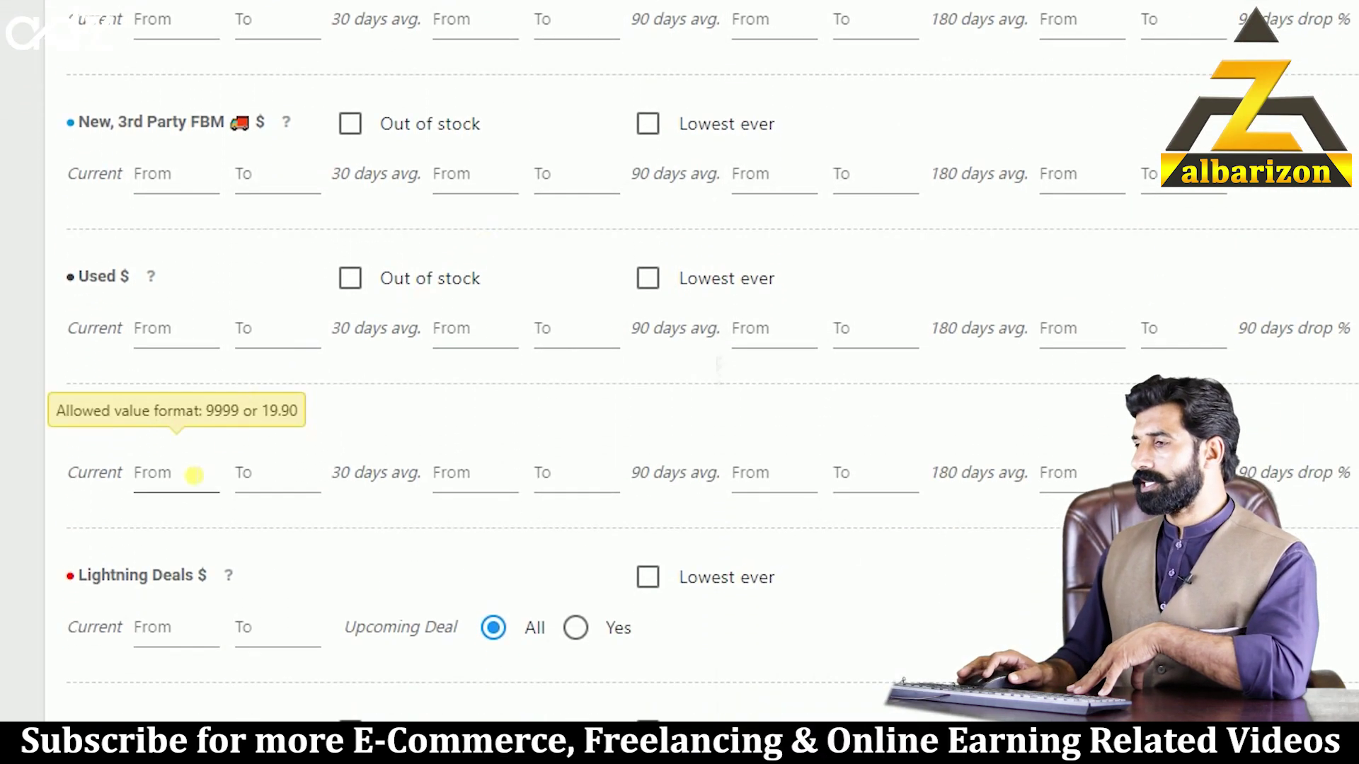
left_click(189, 719)
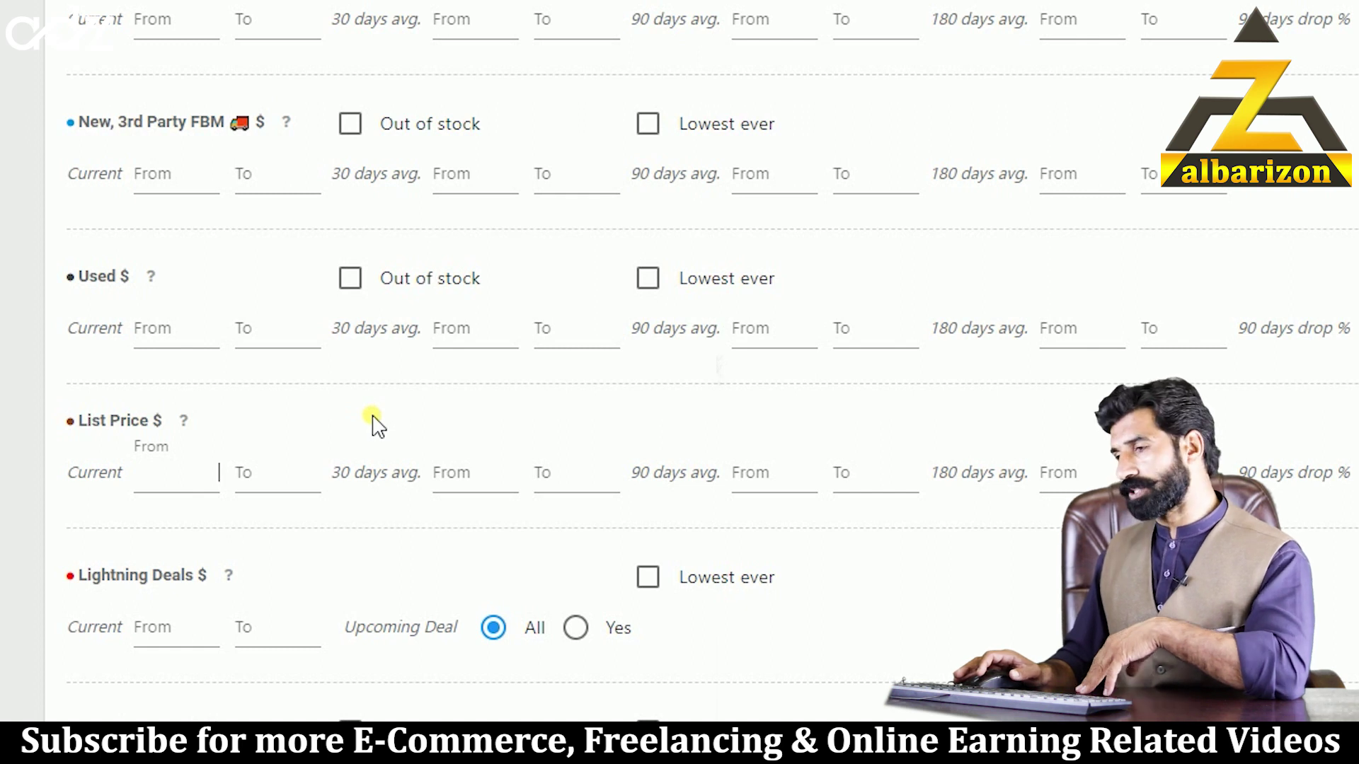
type("5")
left_click(249, 484)
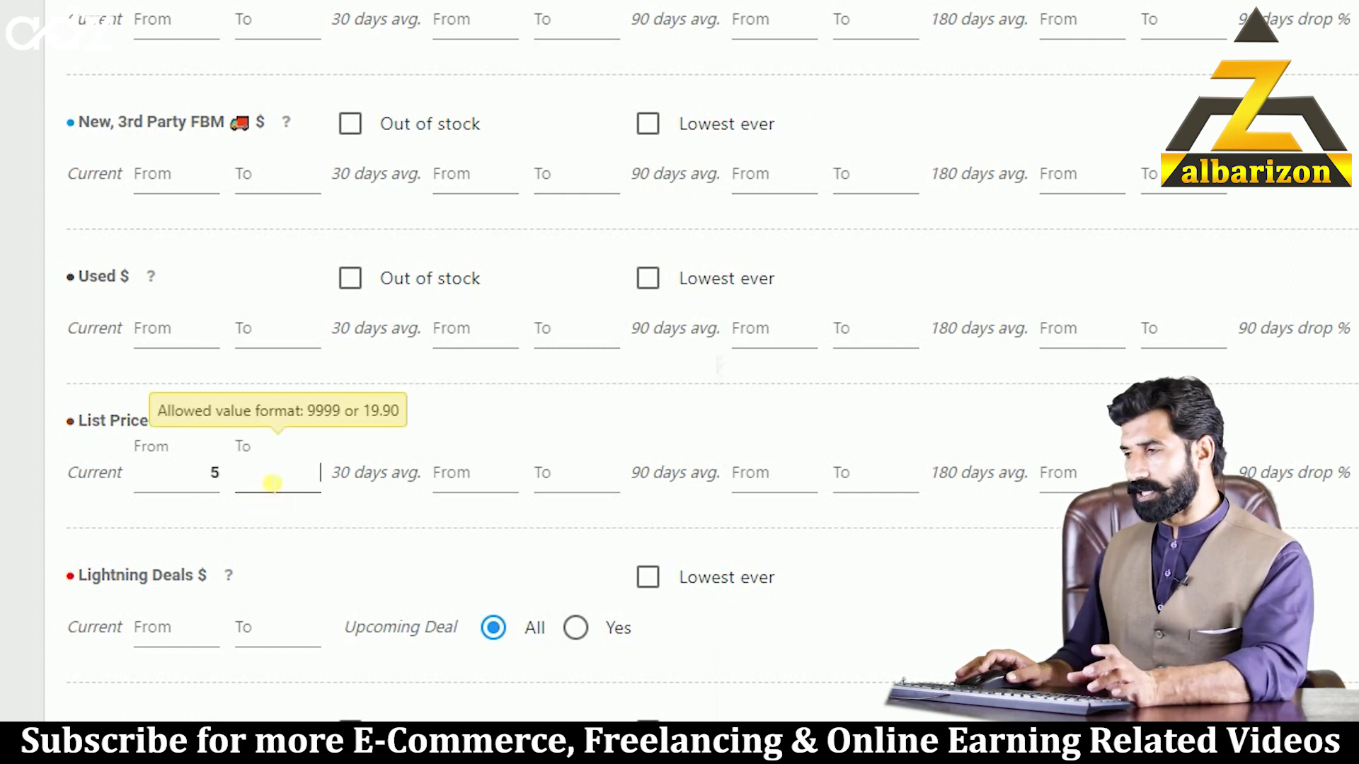
type("20")
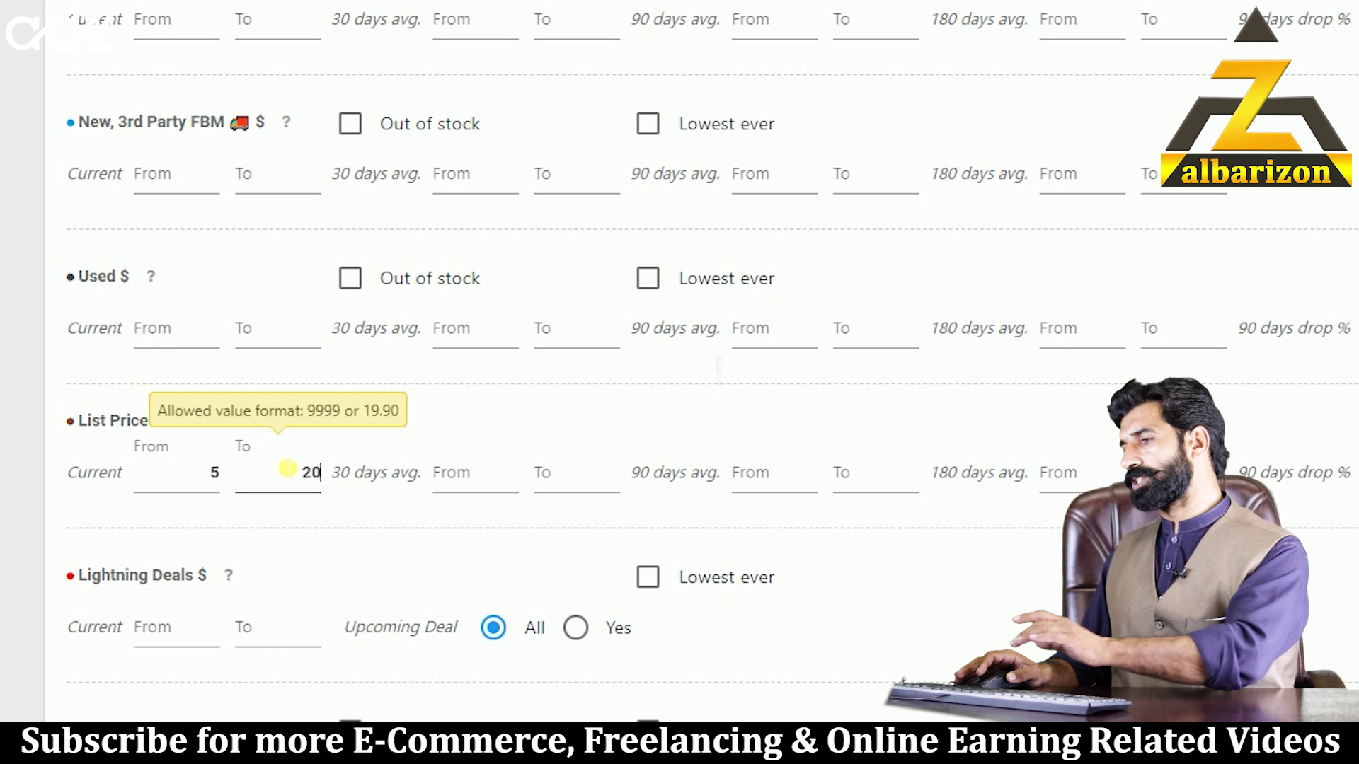
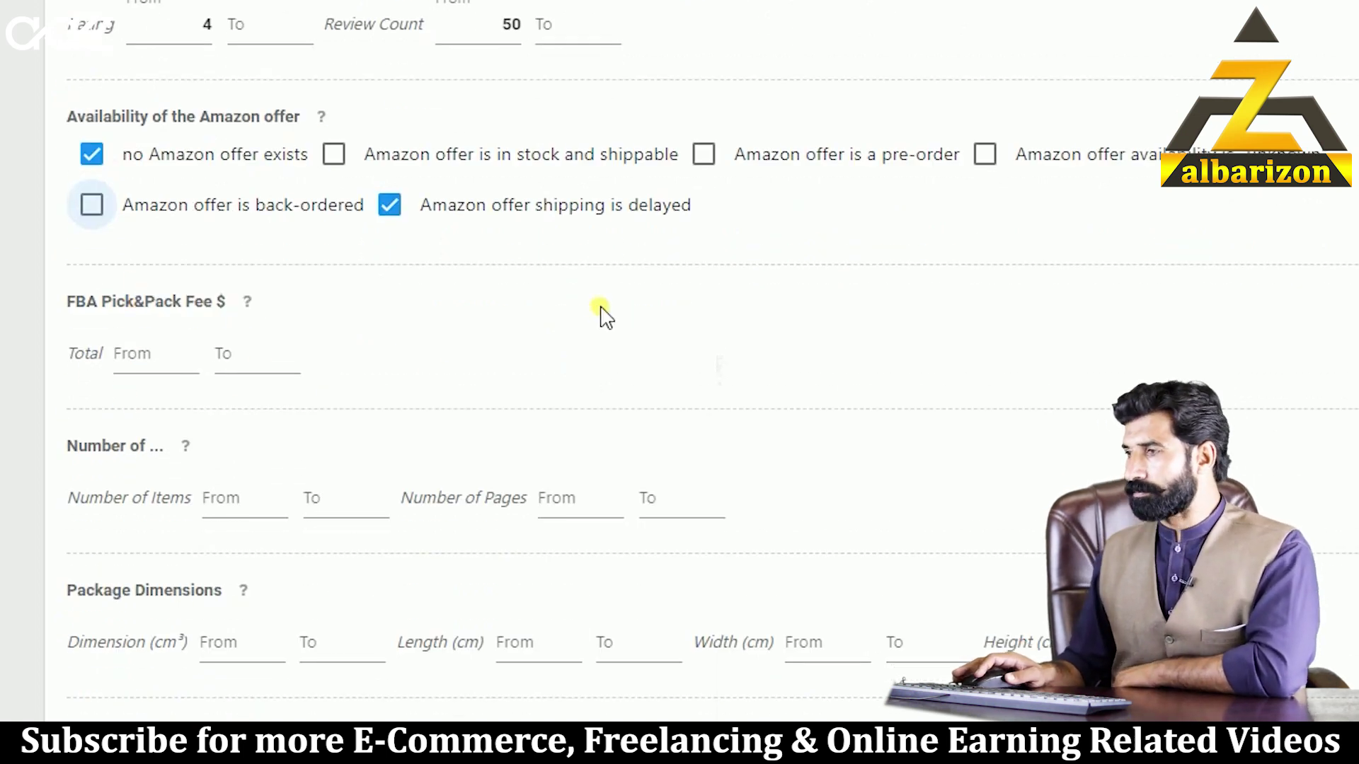
- Set the maximum item weight filter to 2500 g
scroll(600, 313, "down", 2)
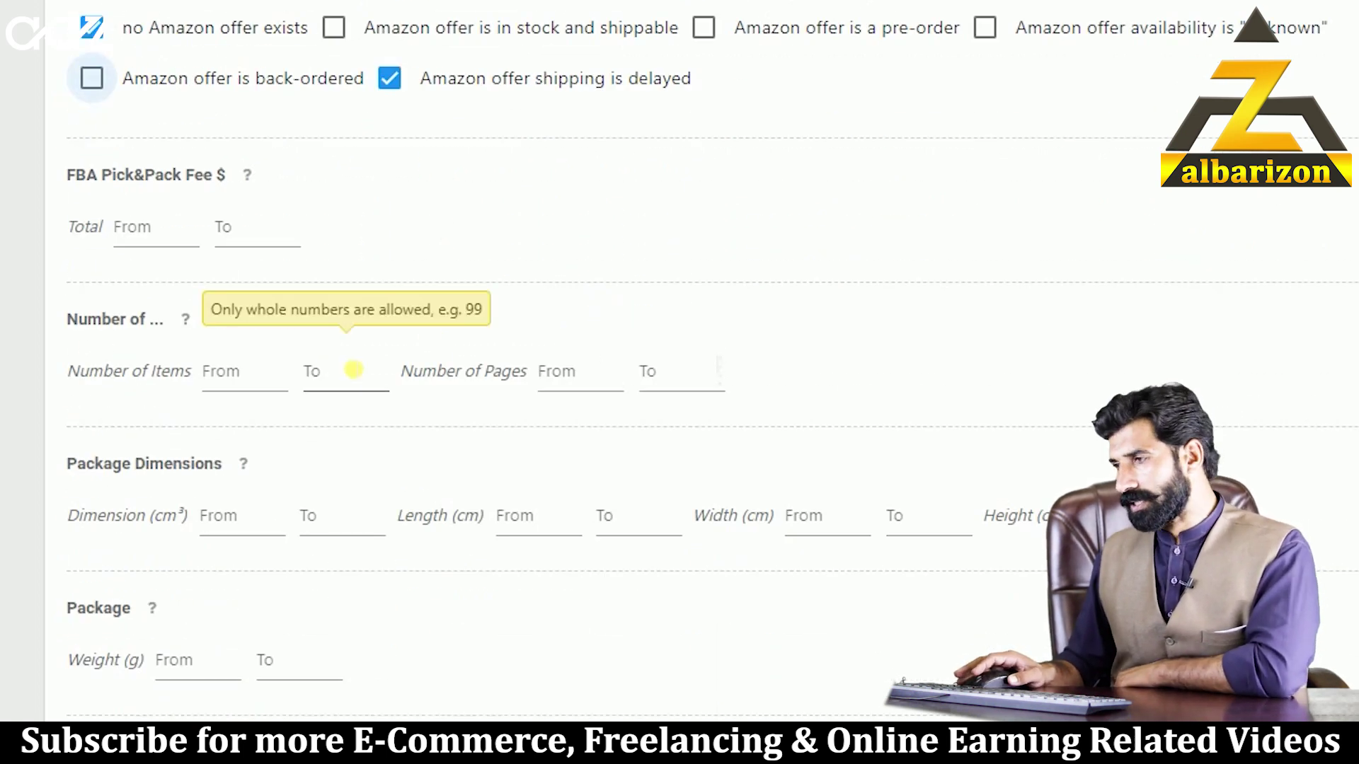
scroll(482, 273, "down", 2)
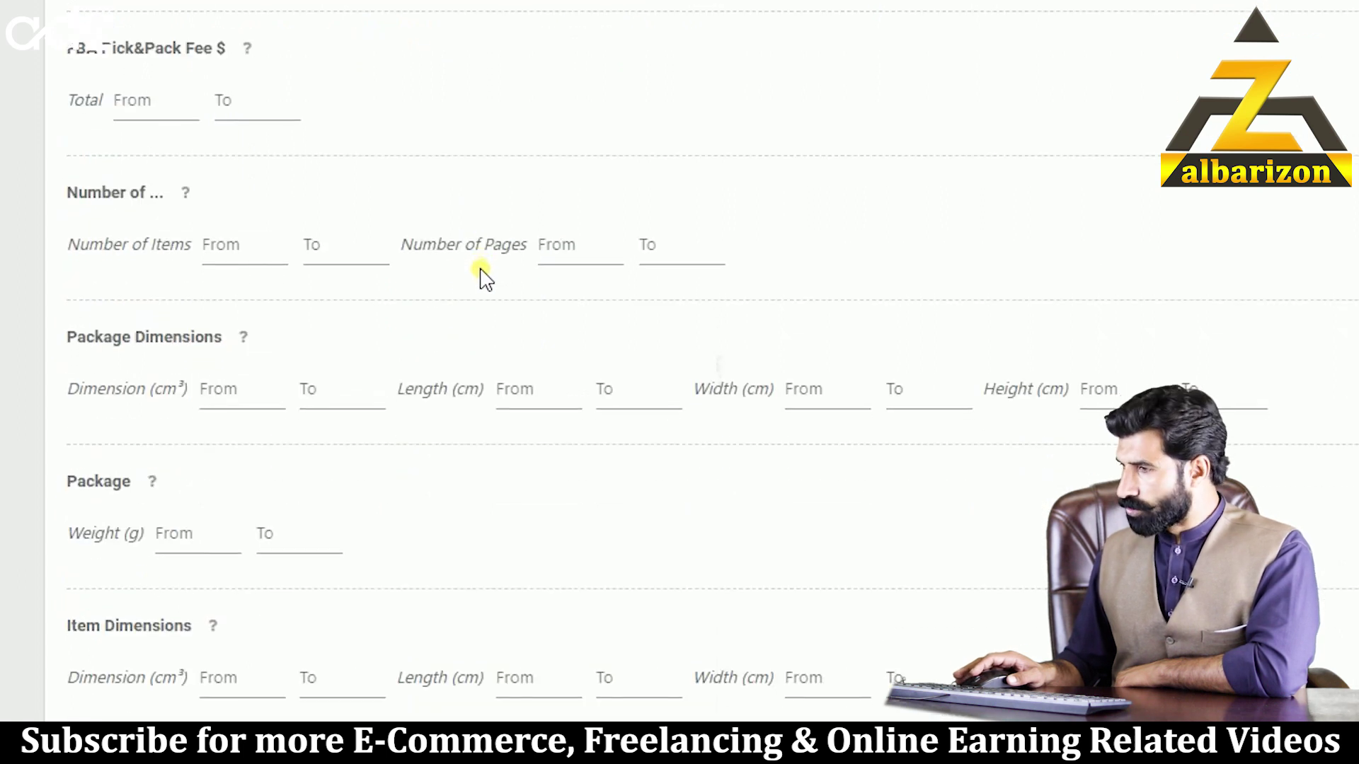
scroll(70, 461, "down", 2)
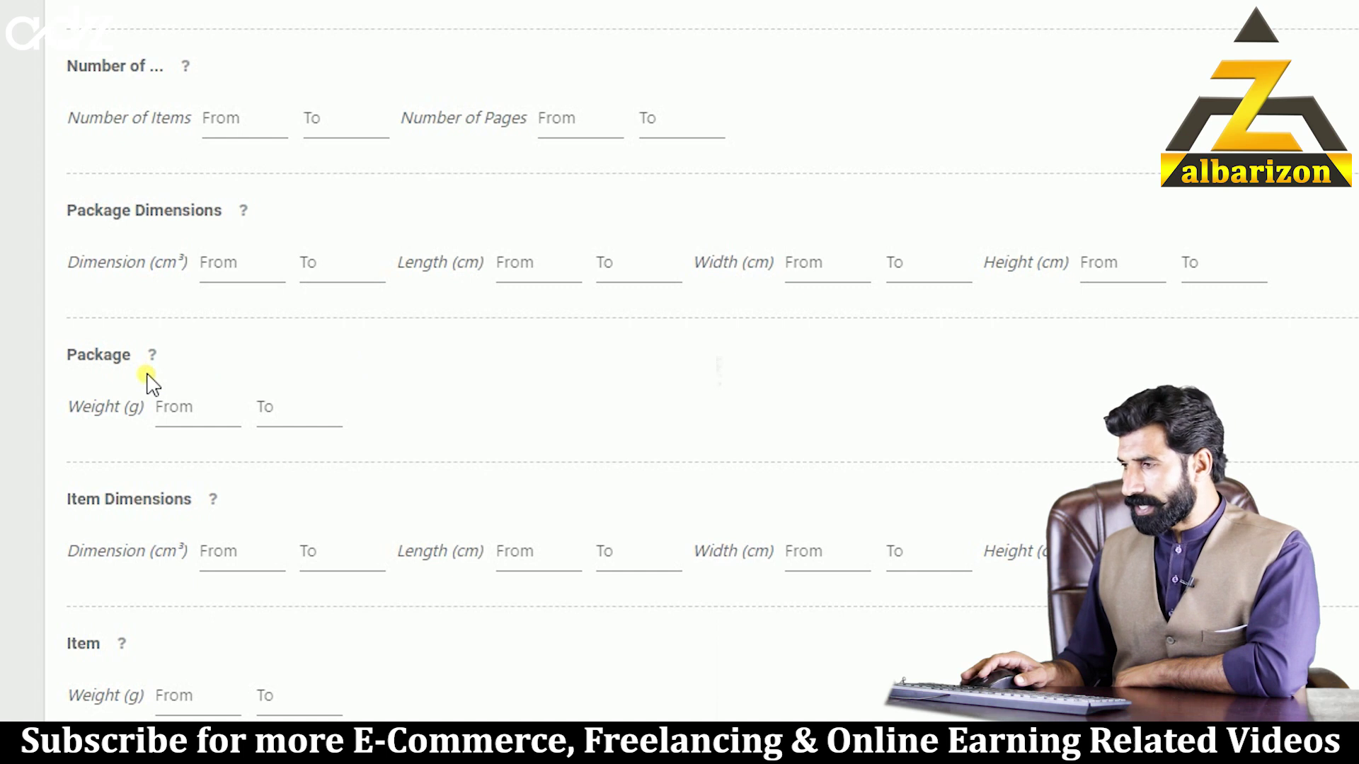
scroll(149, 377, "down", 2)
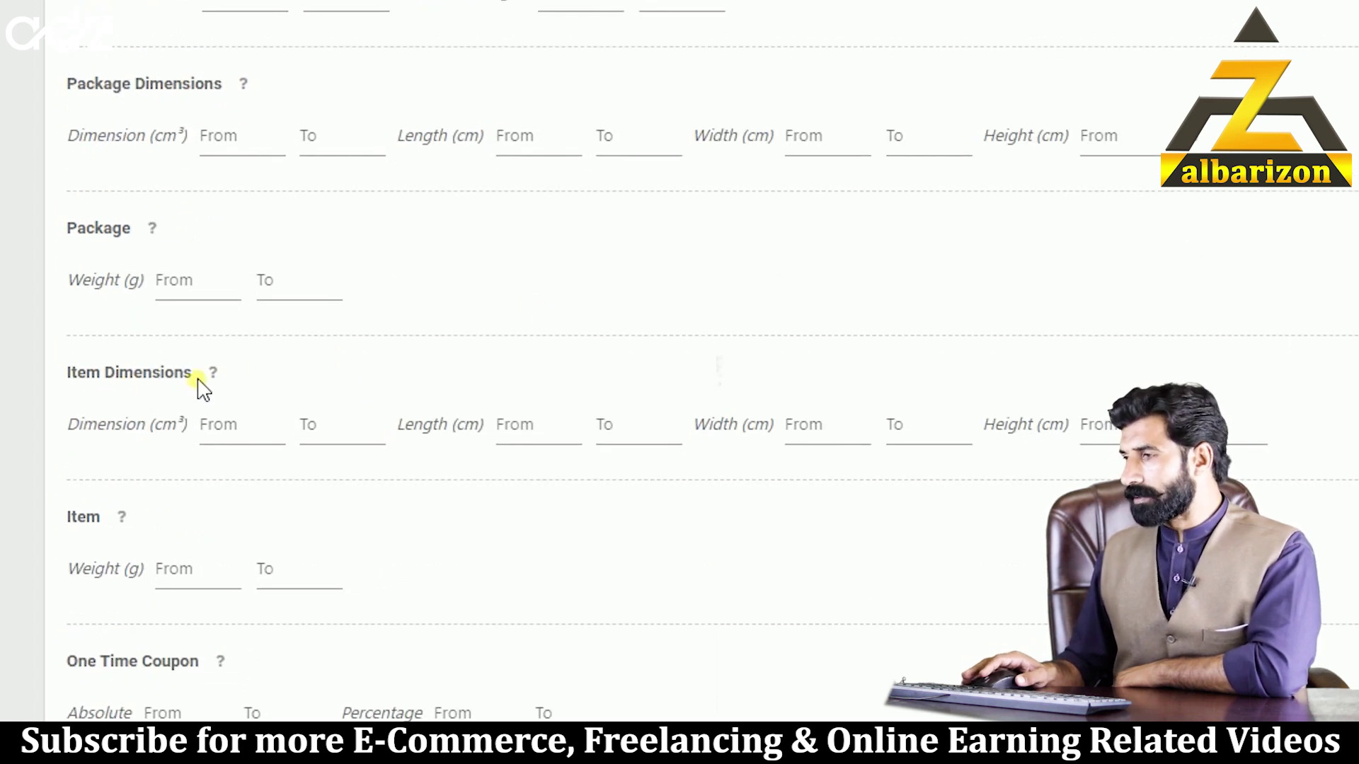
scroll(300, 366, "down", 2)
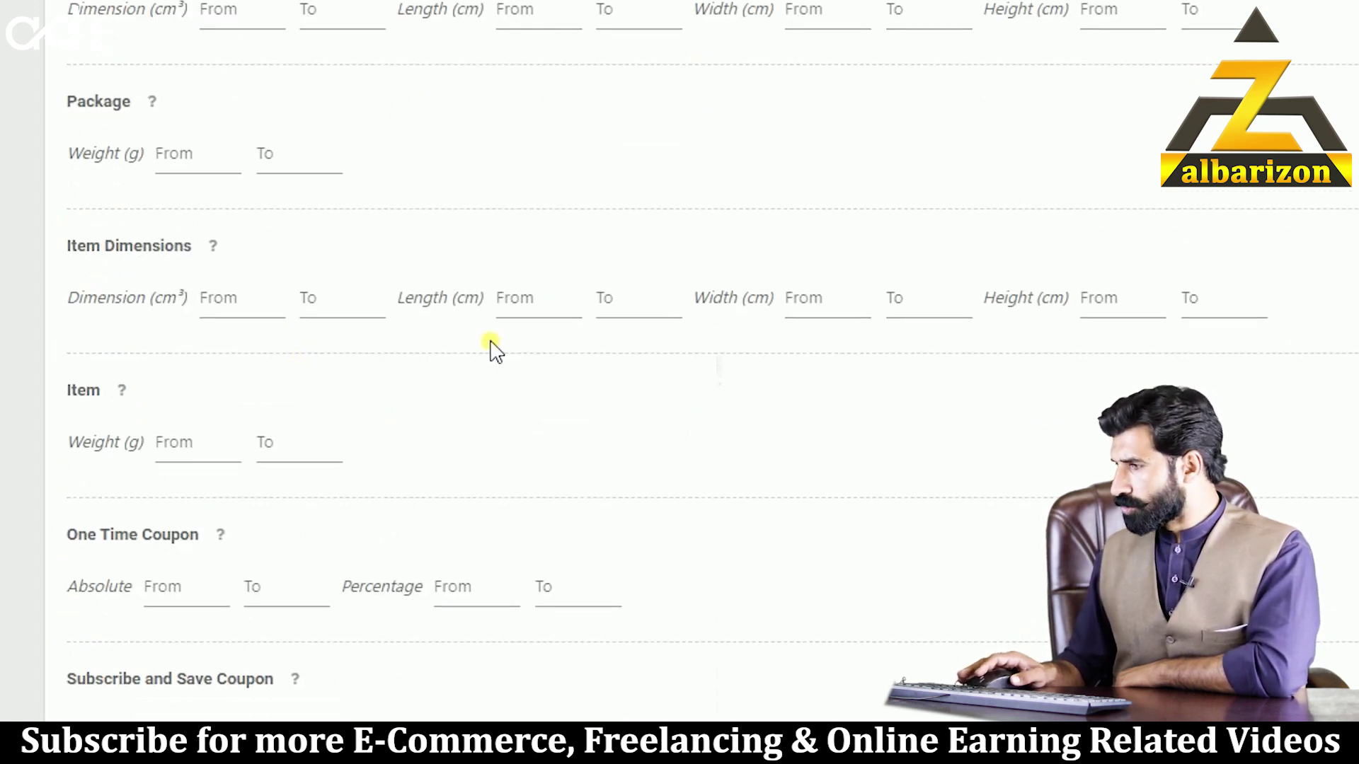
scroll(254, 410, "down", 2)
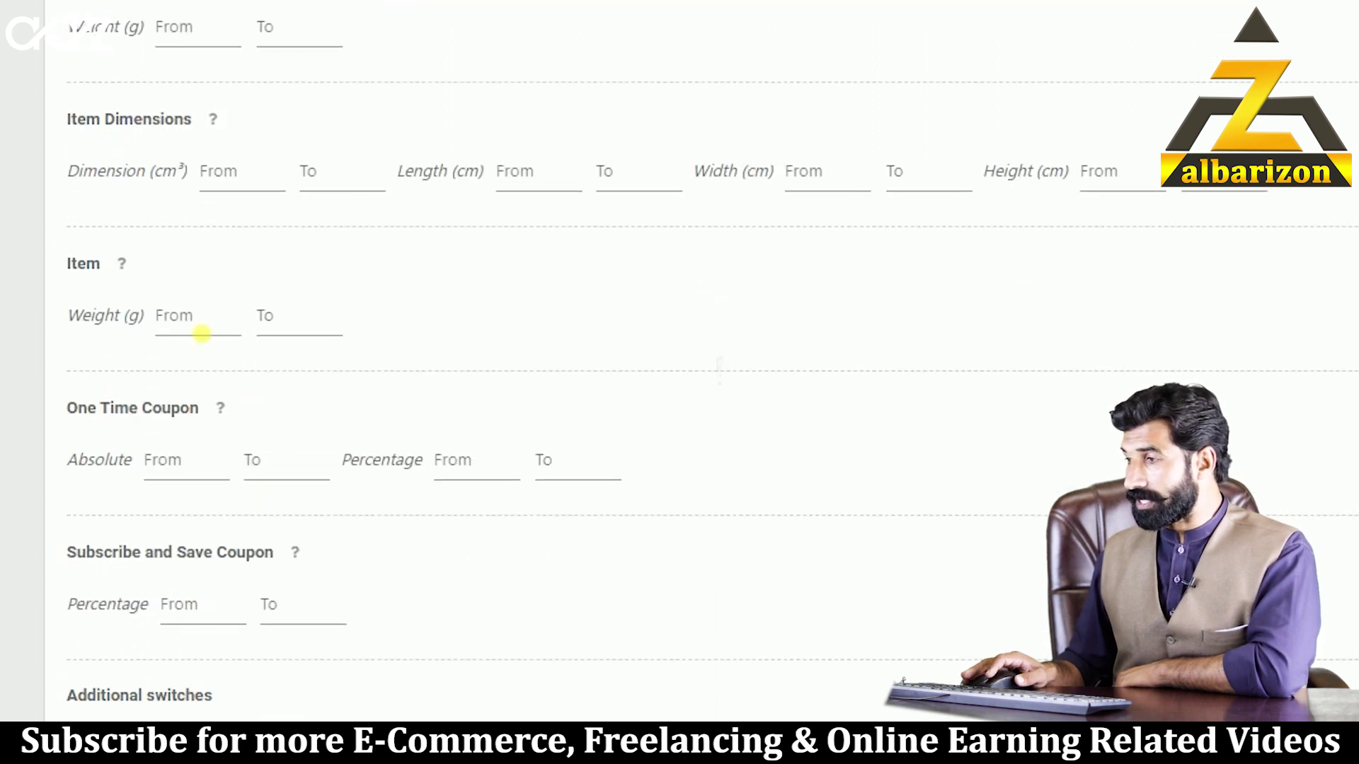
left_click(321, 315)
type("2500")
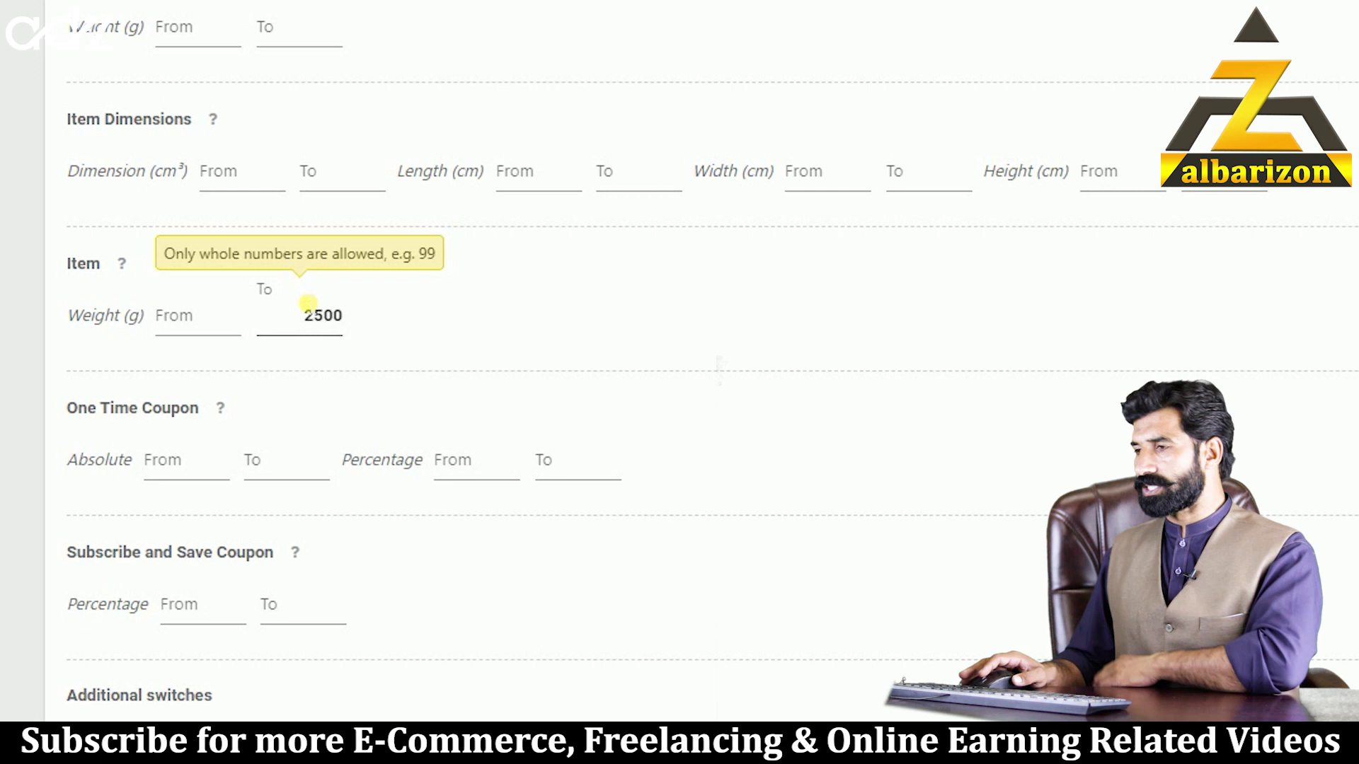
- Exclude adult products with the Adult Product switch and run the product search
scroll(432, 368, "down", 3)
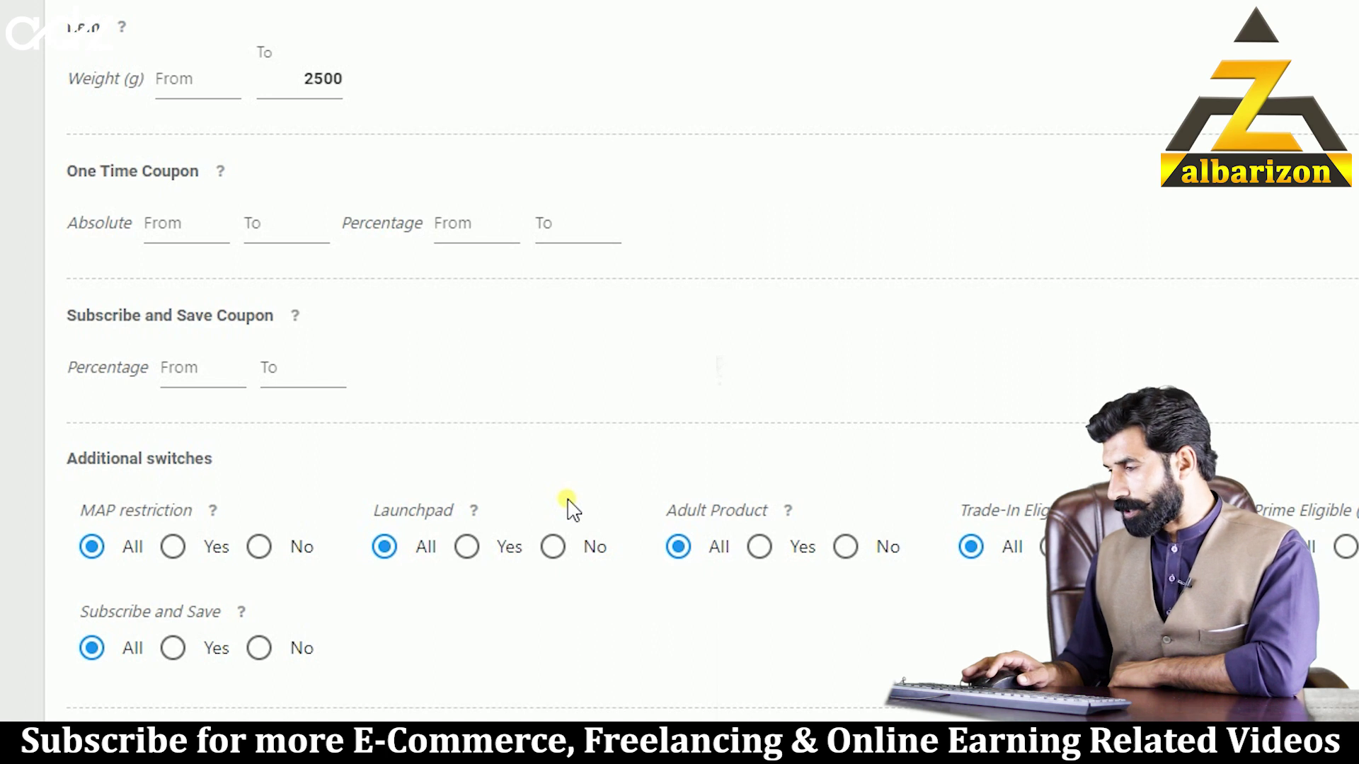
left_click(845, 548)
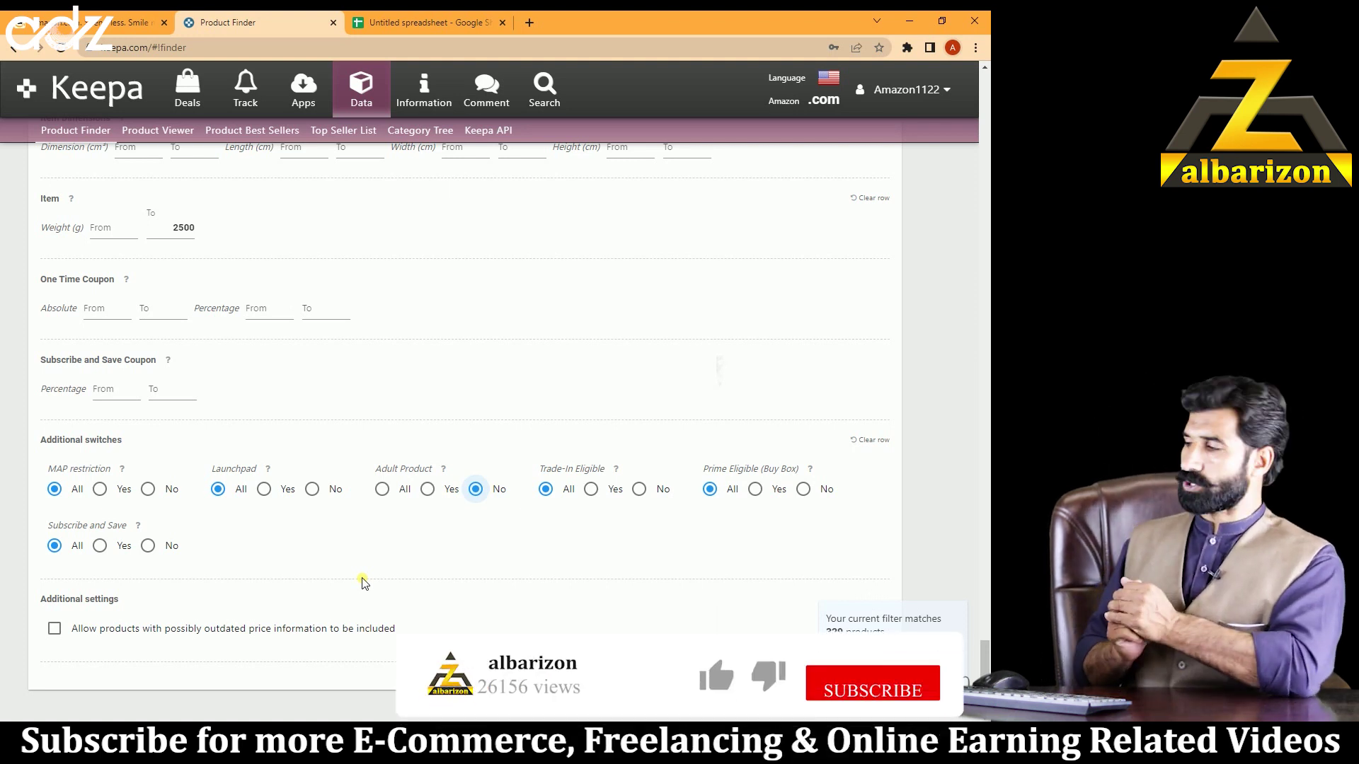
left_click(869, 689)
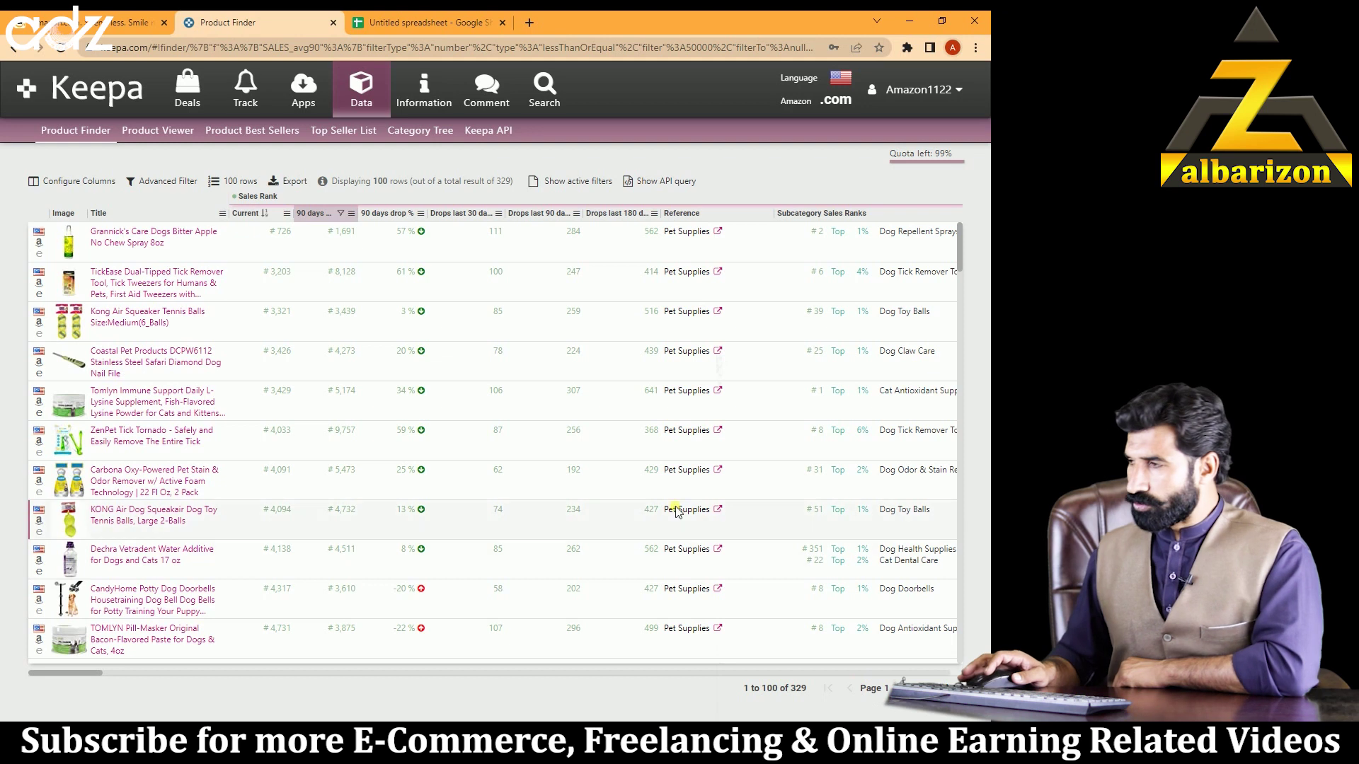
- Set the results table to show 500 rows per page
left_click(218, 183)
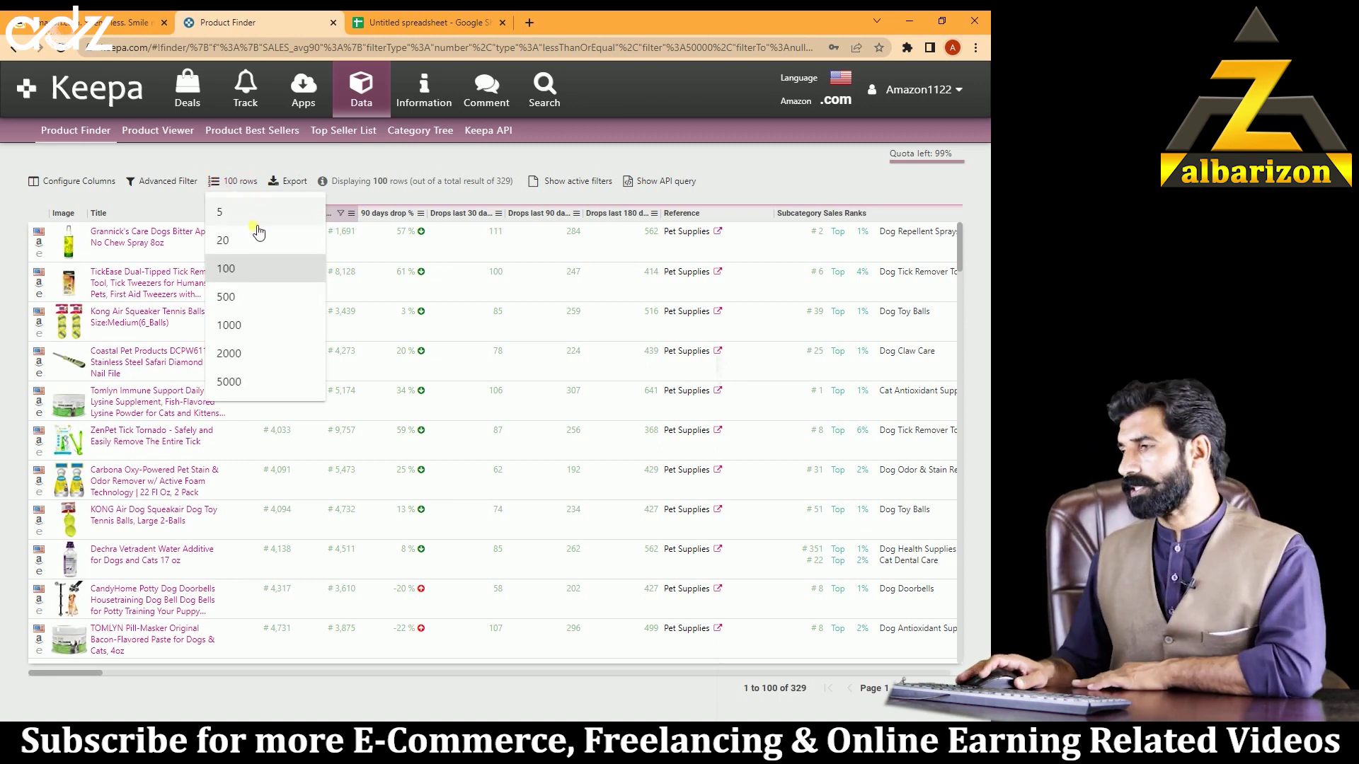
left_click(230, 299)
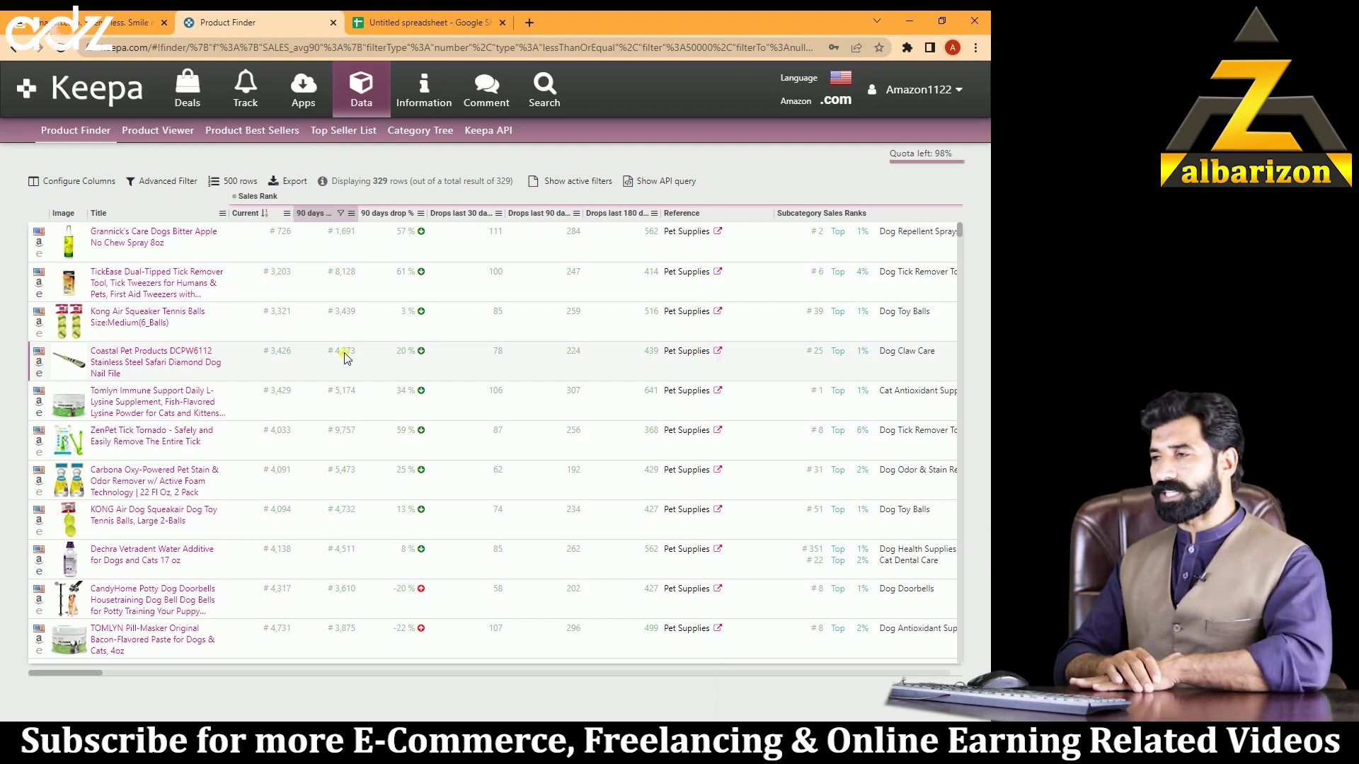
- Export only the ASINs of the displayed results table as an Excel (.xlsx) file
left_click(287, 184)
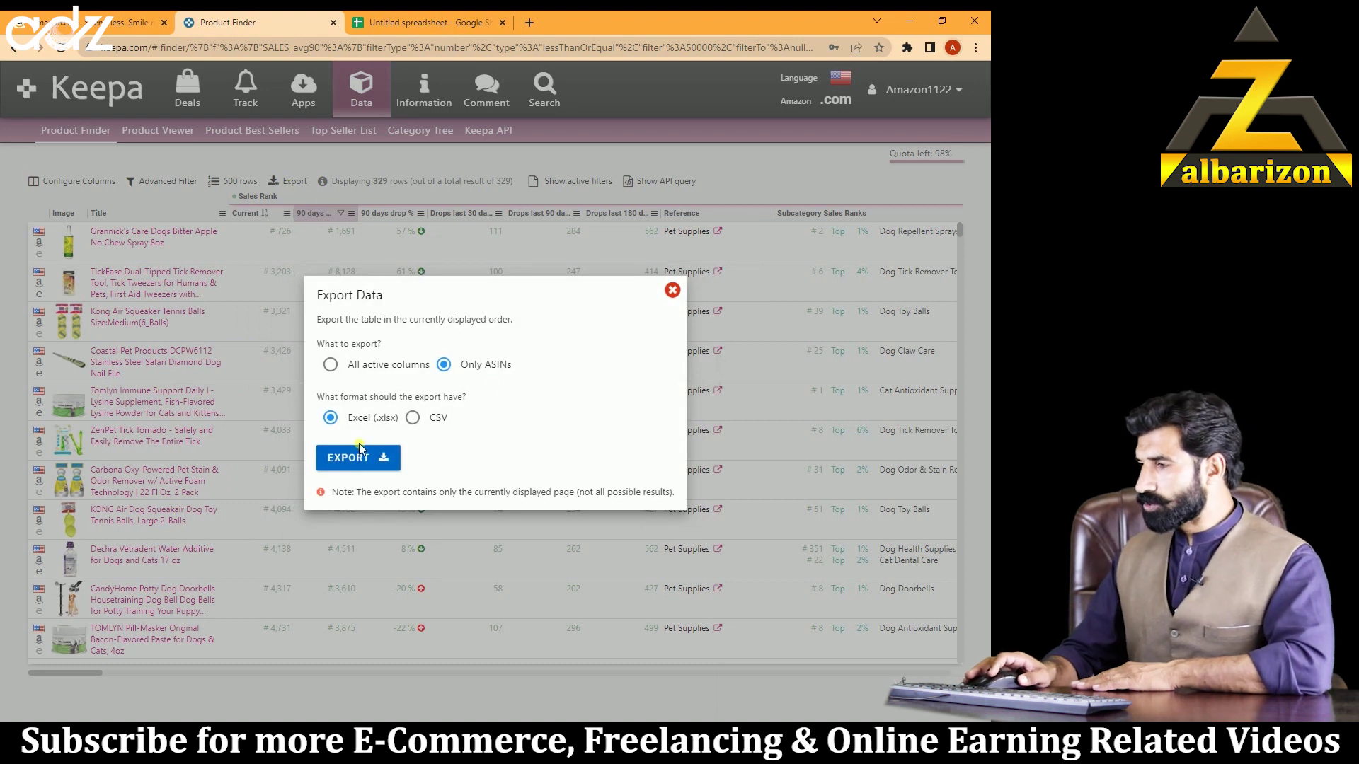
left_click(365, 465)
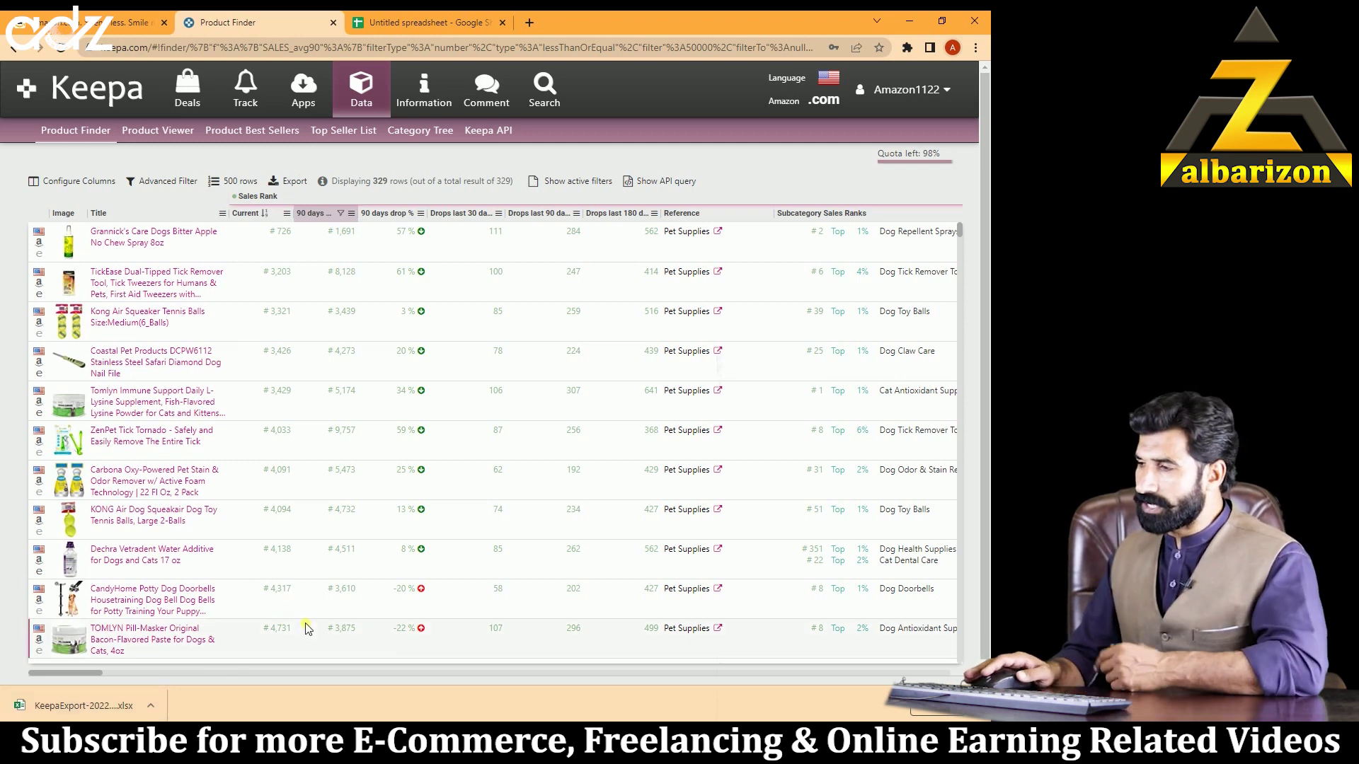
- Browse the product results, open the TickEase Dual-Tipped Tick Remover Tool and inspect the Amazon series in its price history chart
scroll(347, 495, "down", 2)
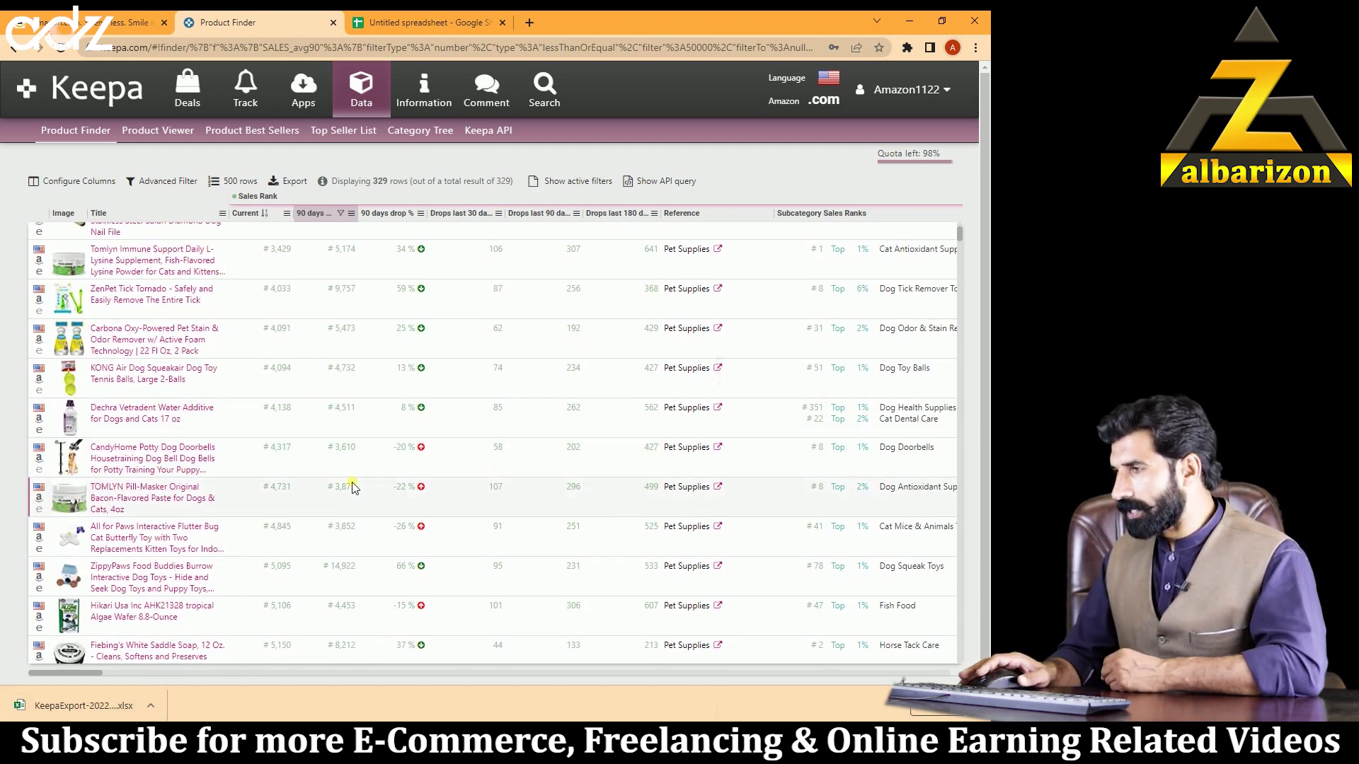
scroll(354, 488, "down", 2)
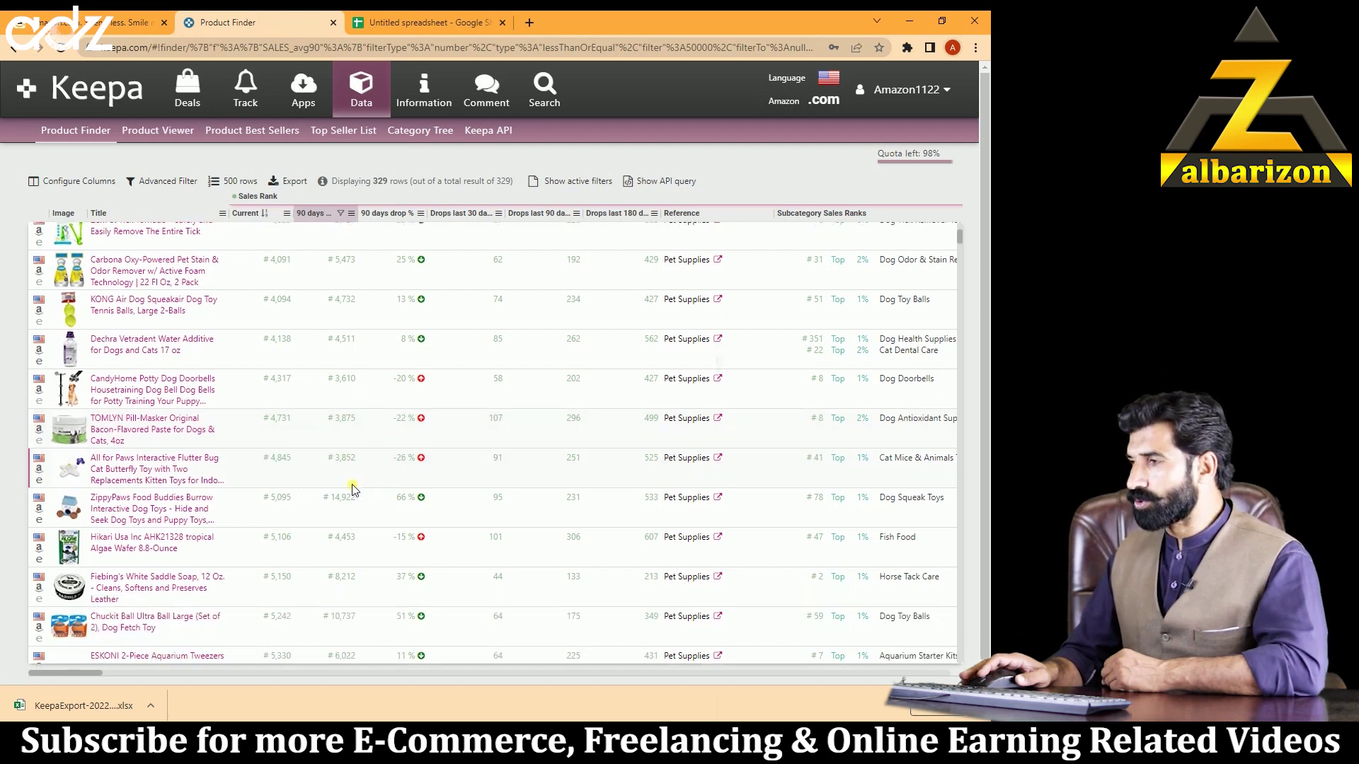
scroll(354, 490, "down", 5)
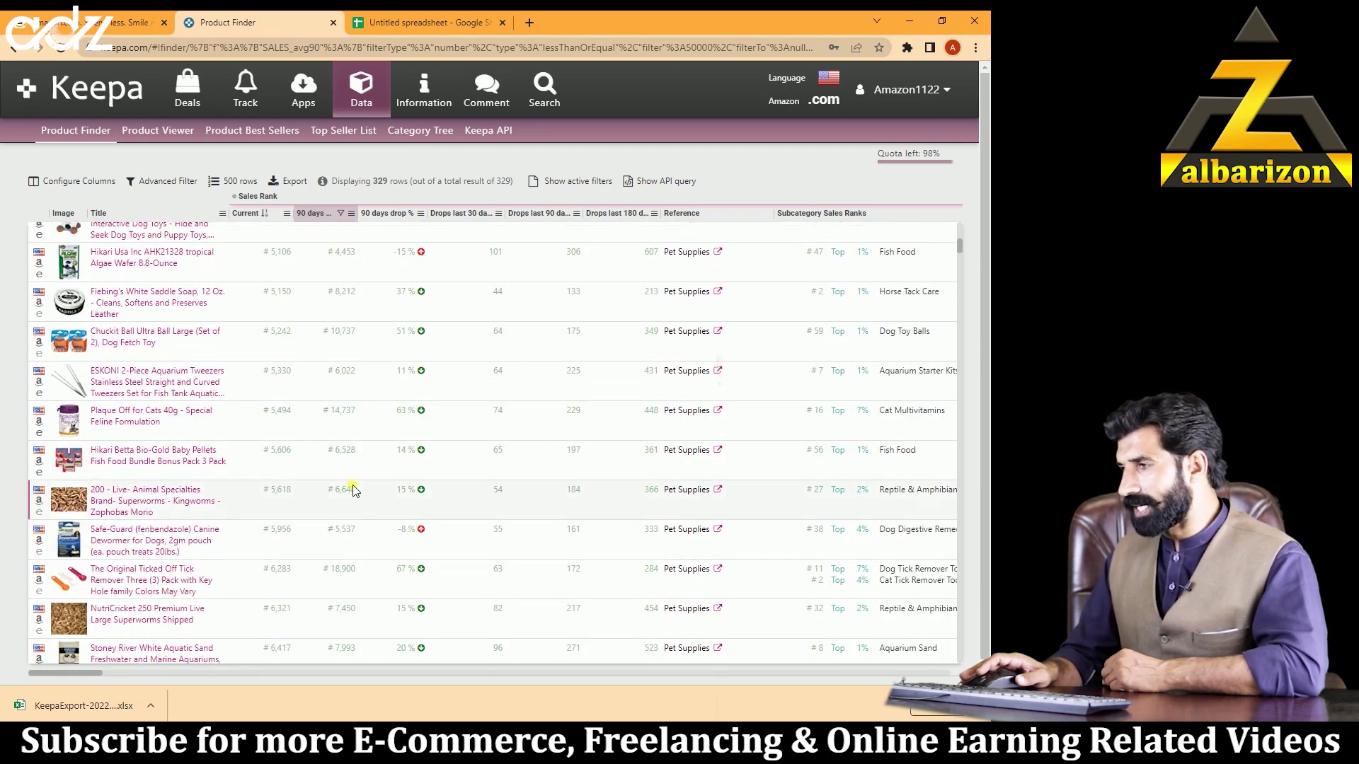
scroll(354, 489, "down", 4)
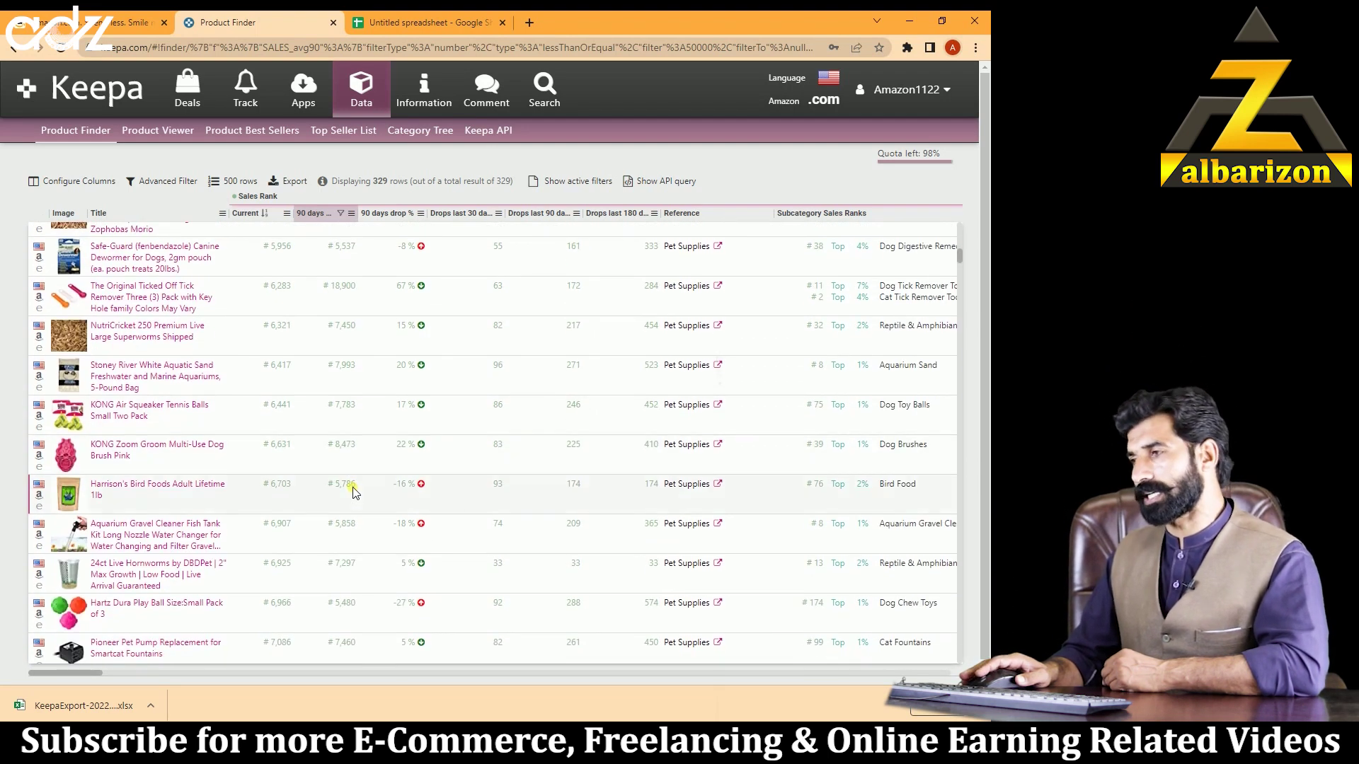
scroll(354, 490, "down", 8)
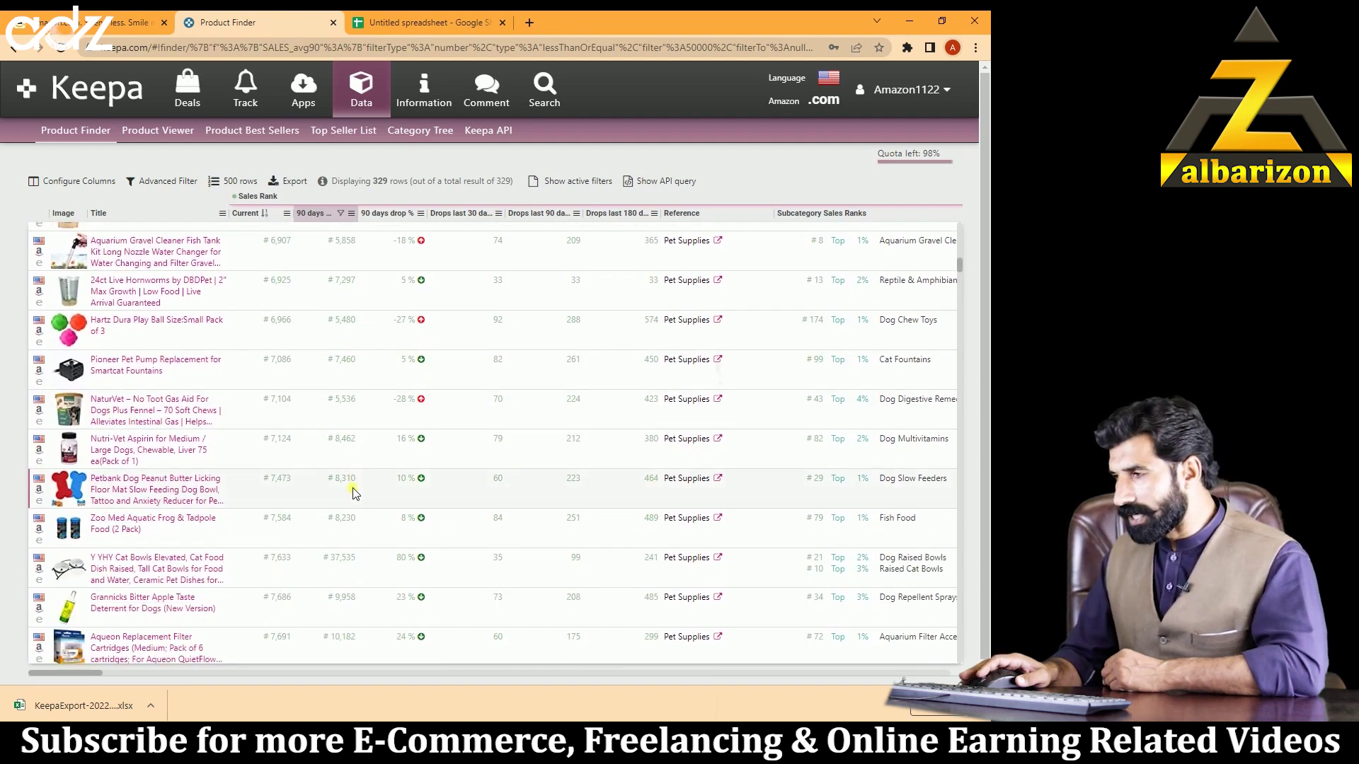
scroll(354, 493, "up", 15)
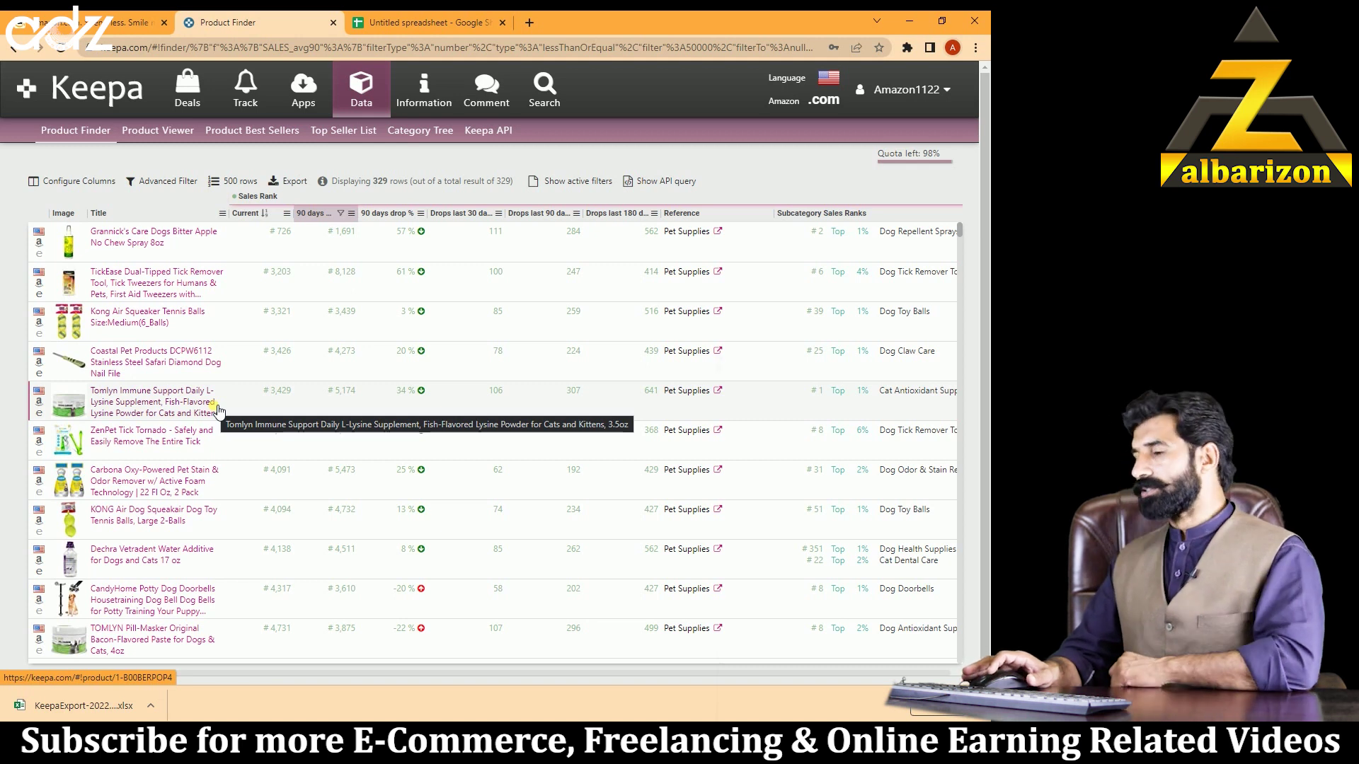
right_click(200, 291)
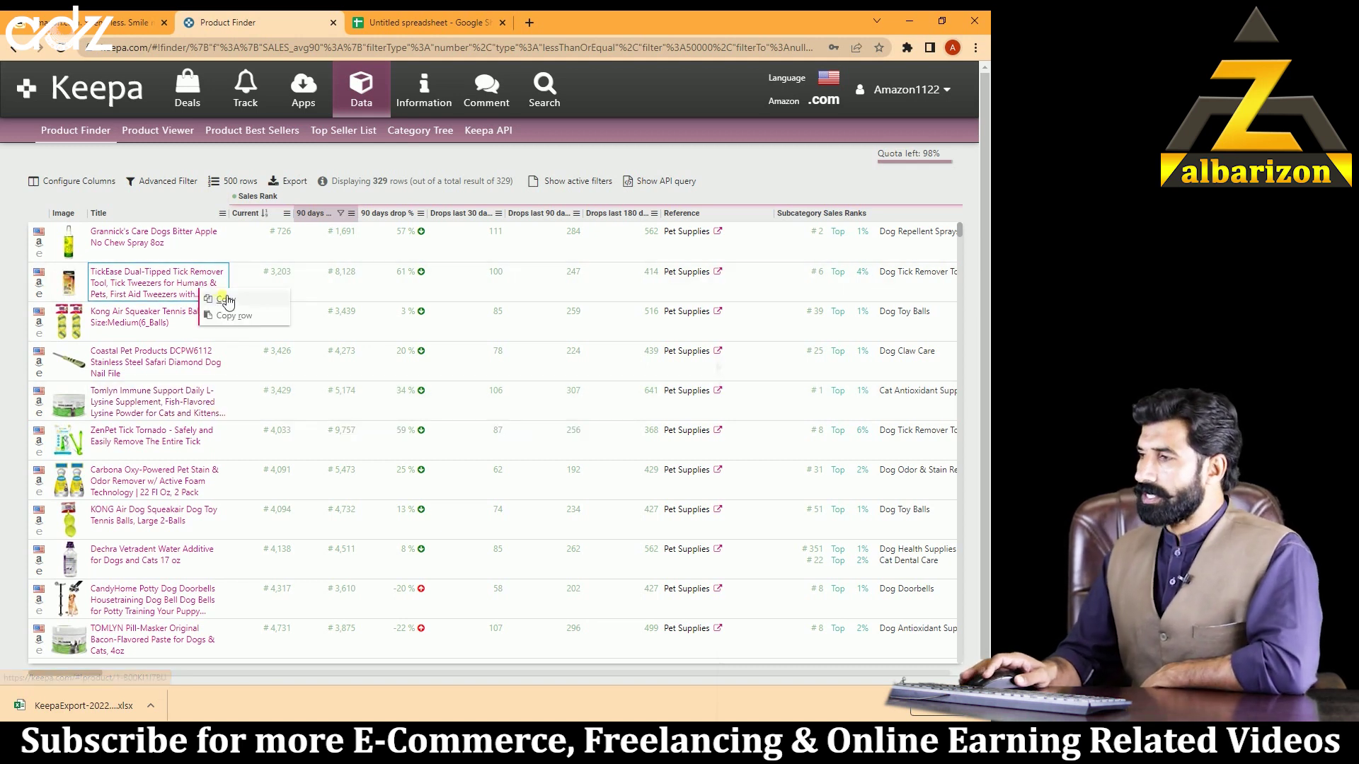
left_click(186, 293)
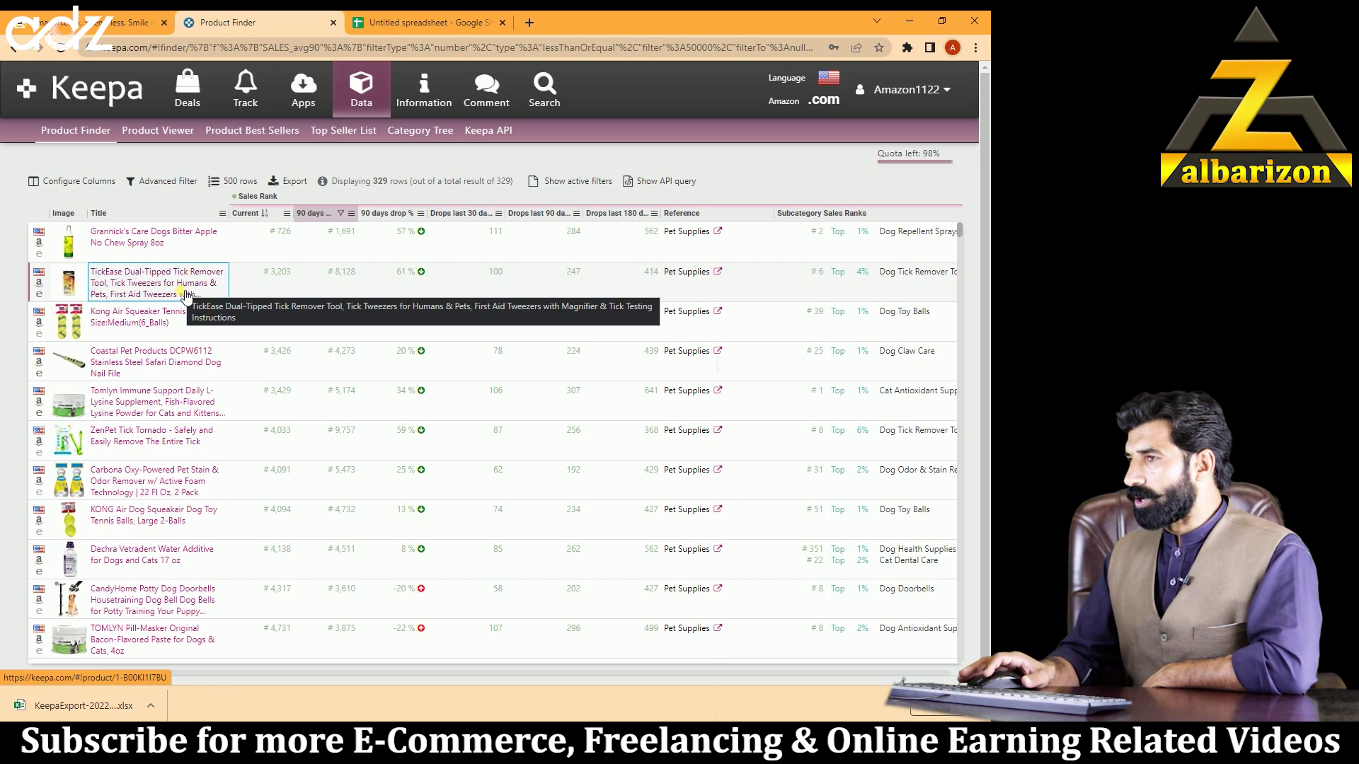
left_click(186, 294)
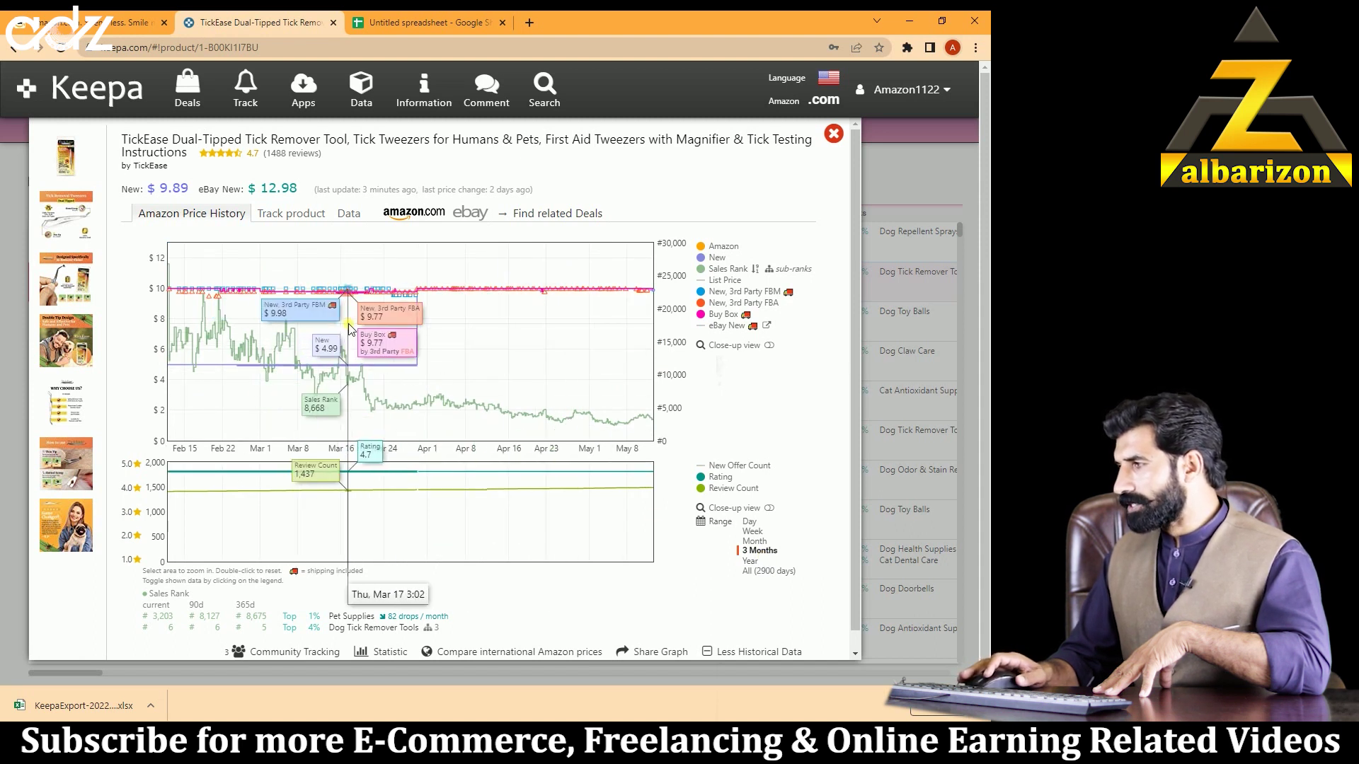
mouse_move(708, 249)
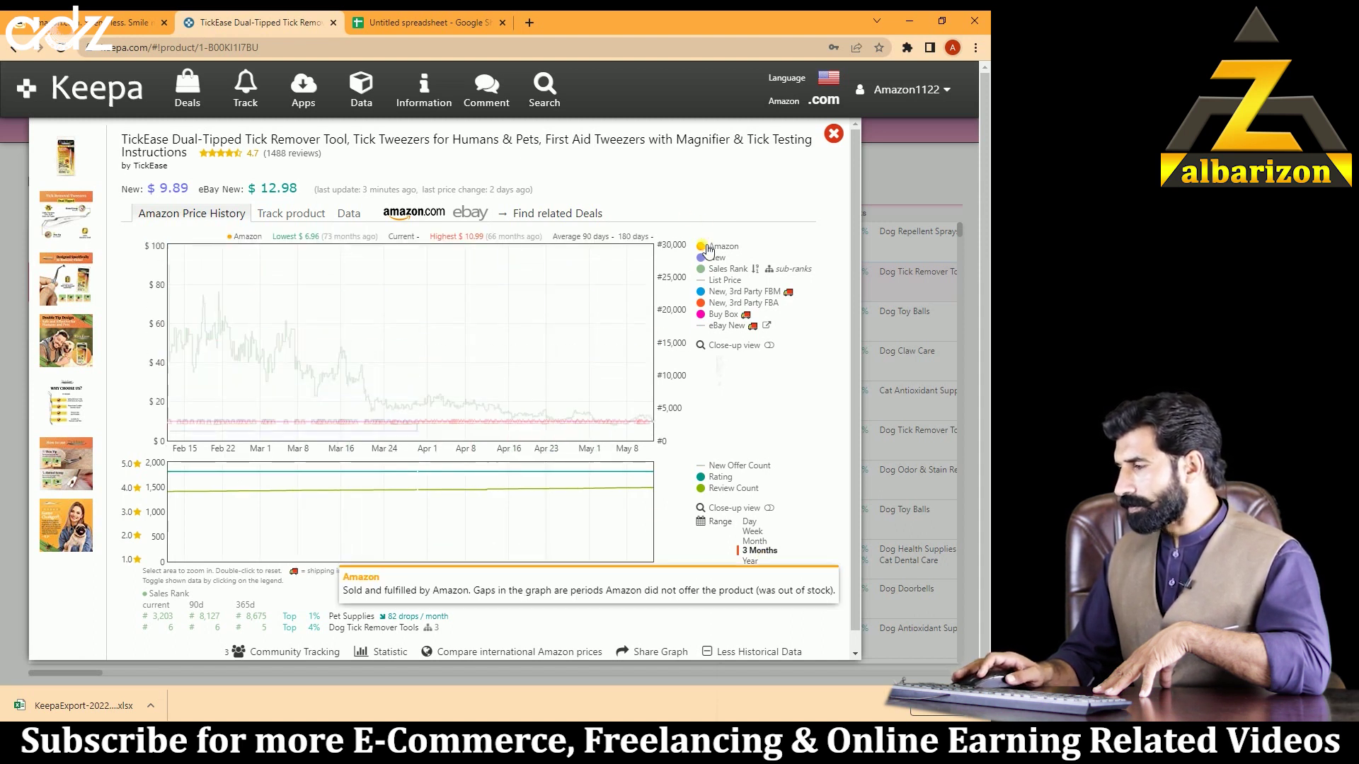
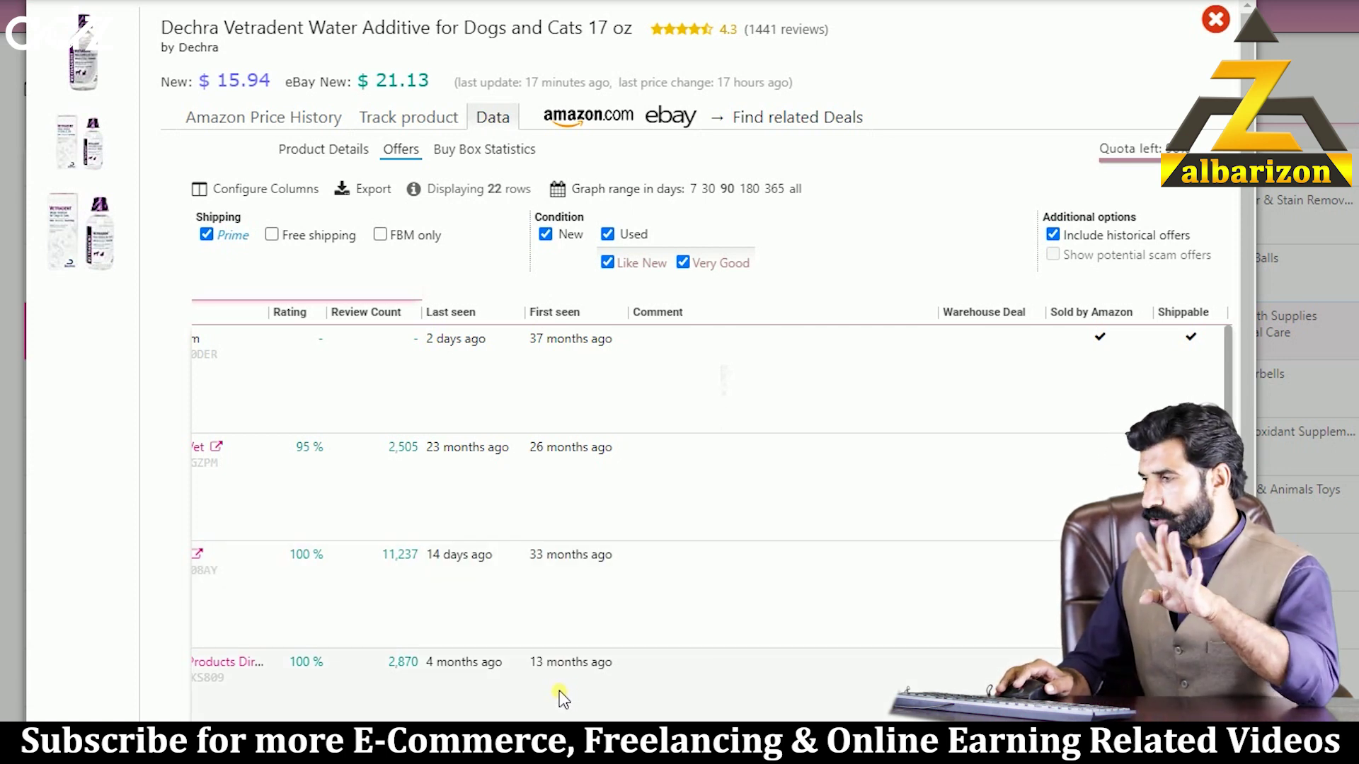
- Examine the sellers' ratings, review counts and last-seen and first-seen dates in the offers list of the Dechra Vetradent Water Additive
scroll(561, 697, "down", 1)
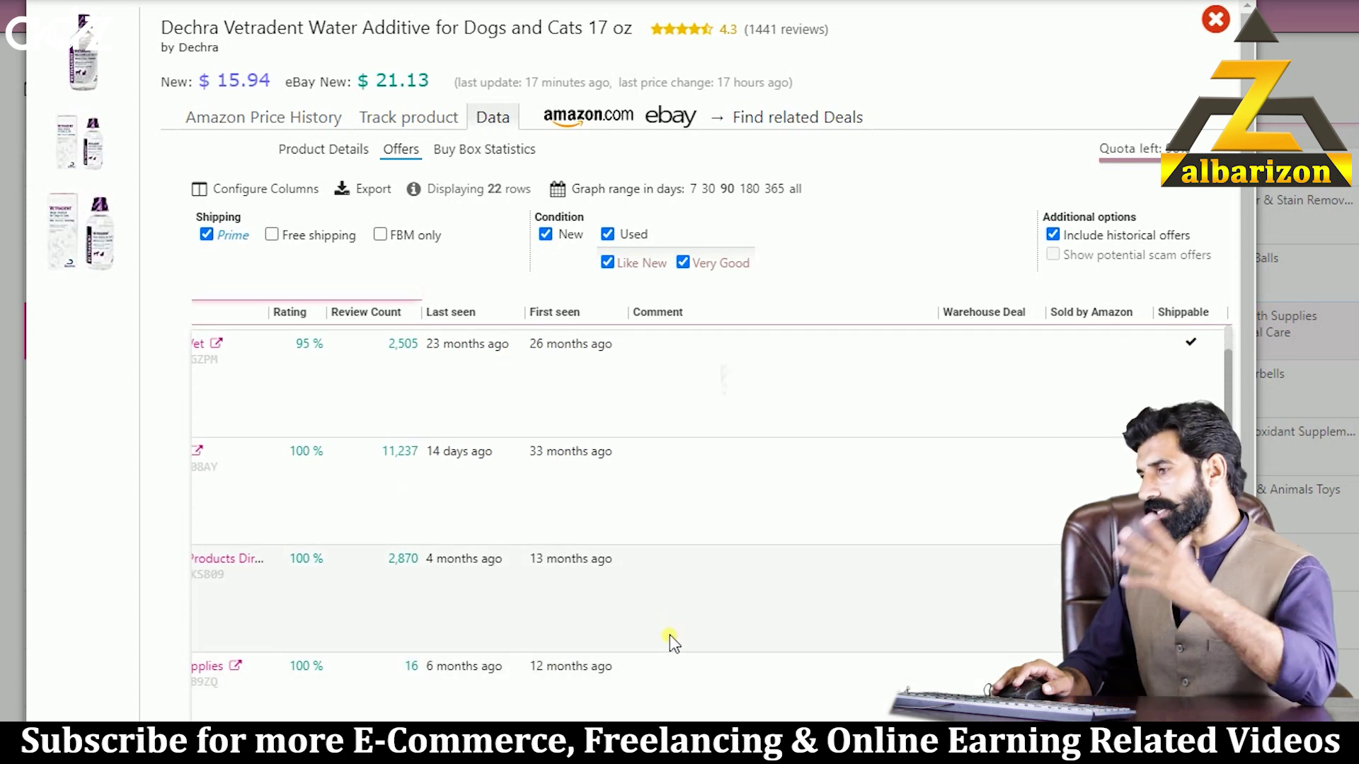
scroll(640, 673, "down", 1)
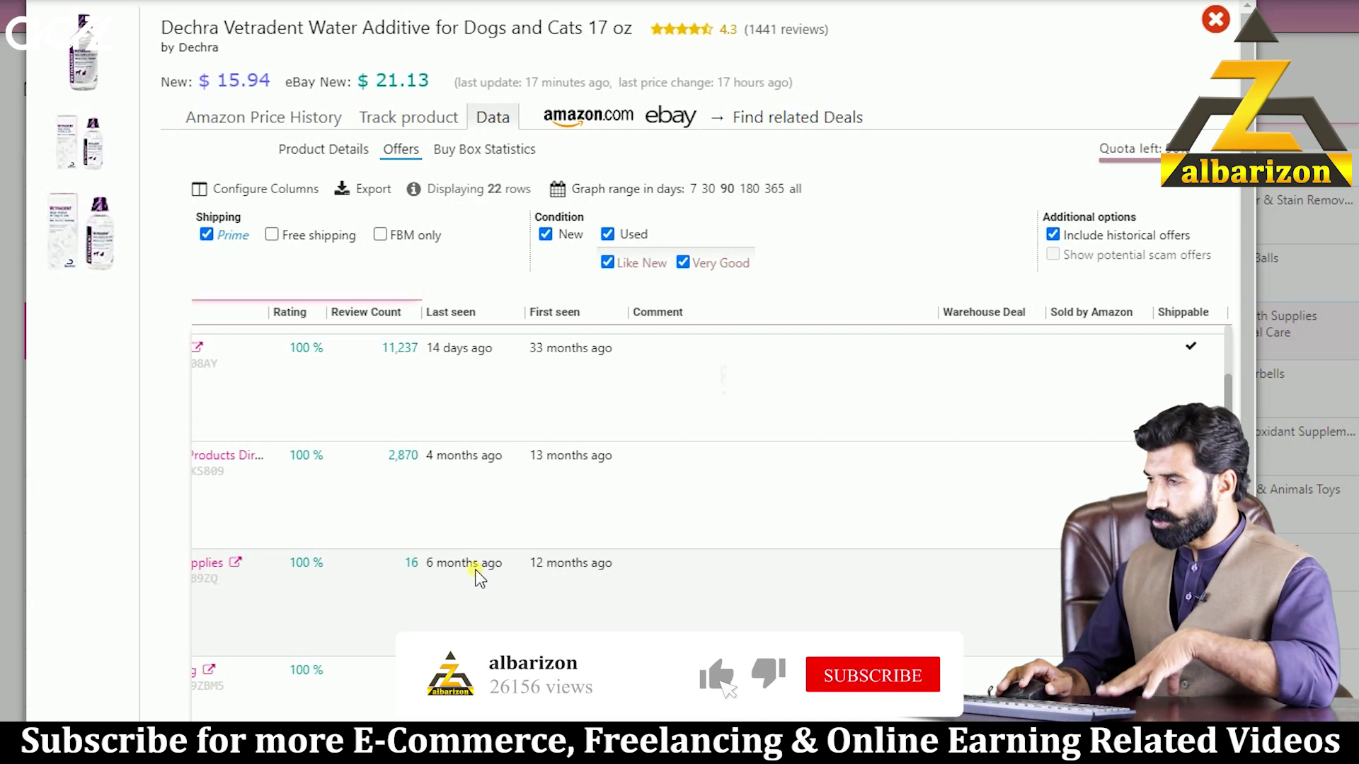
scroll(617, 529, "down", 2)
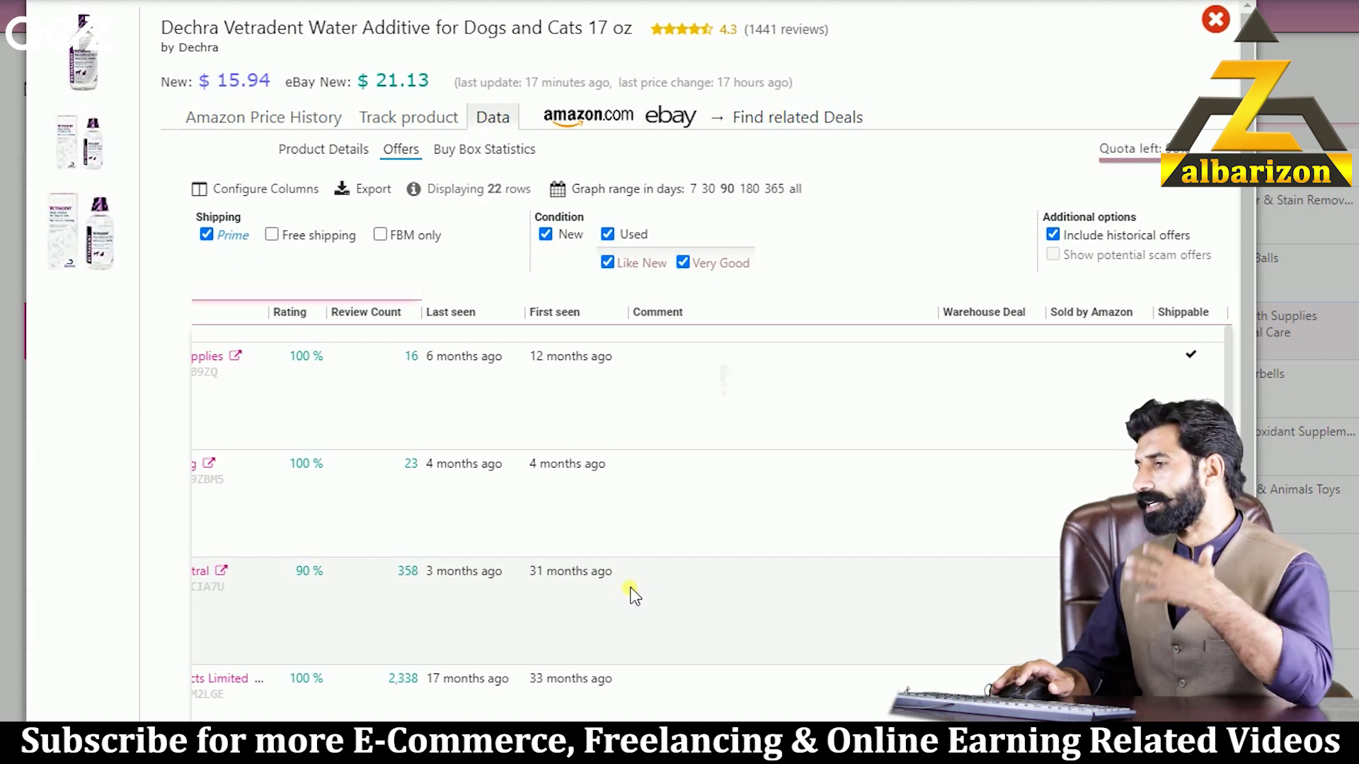
scroll(633, 594, "down", 2)
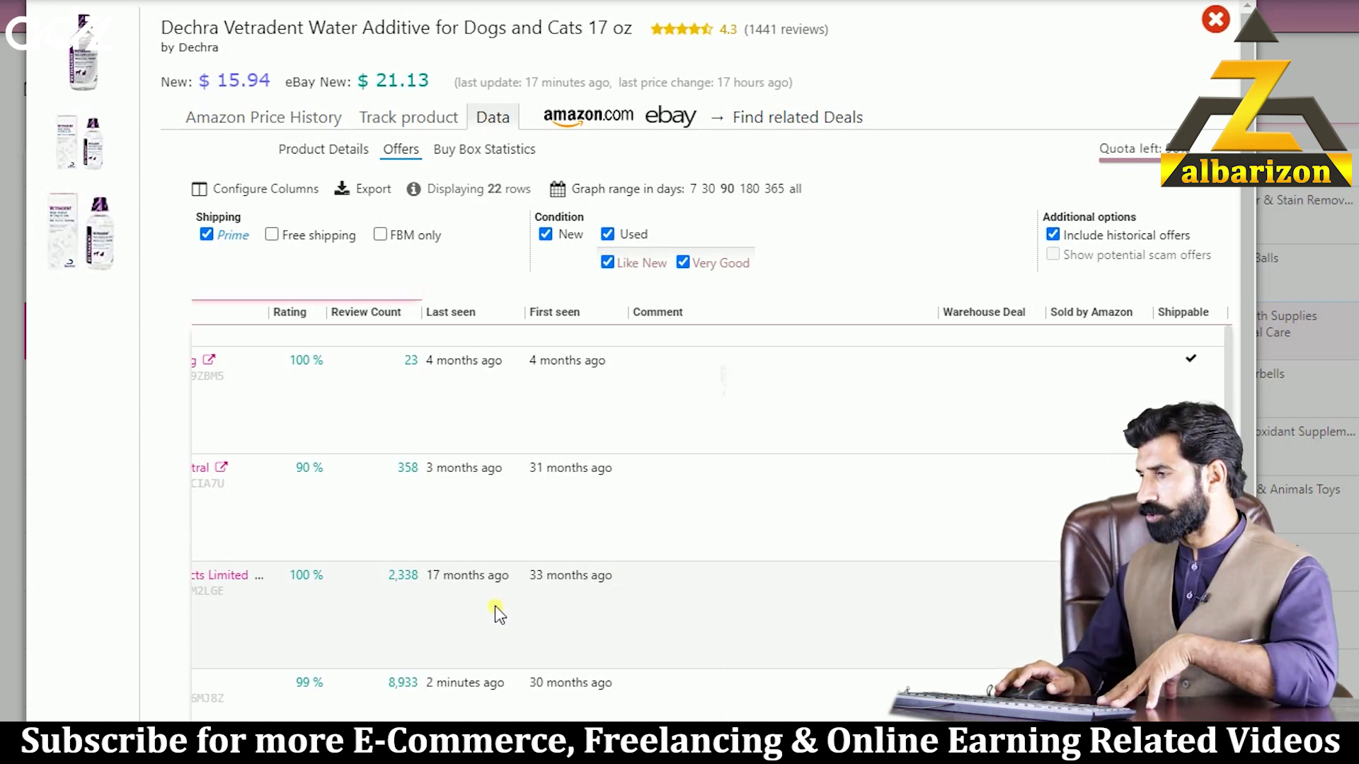
scroll(552, 616, "down", 3)
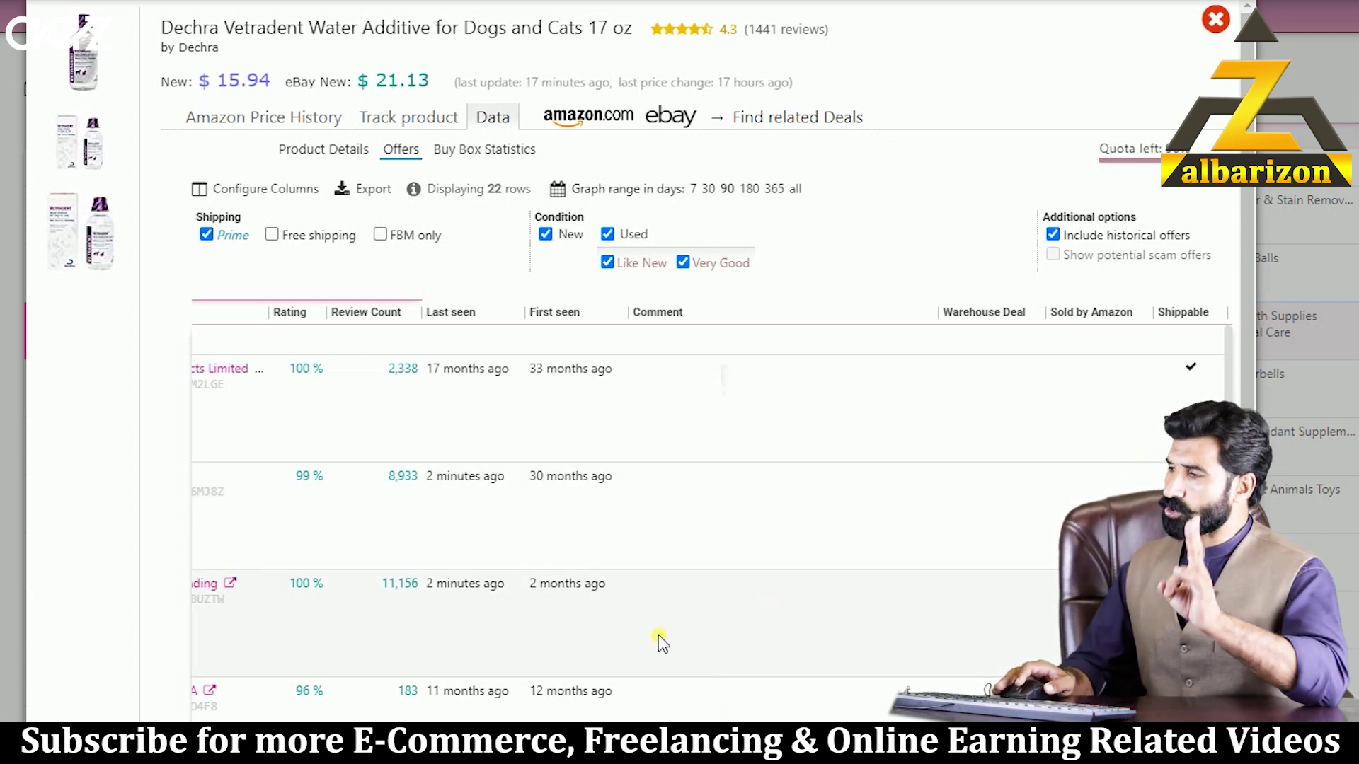
scroll(668, 624, "down", 3)
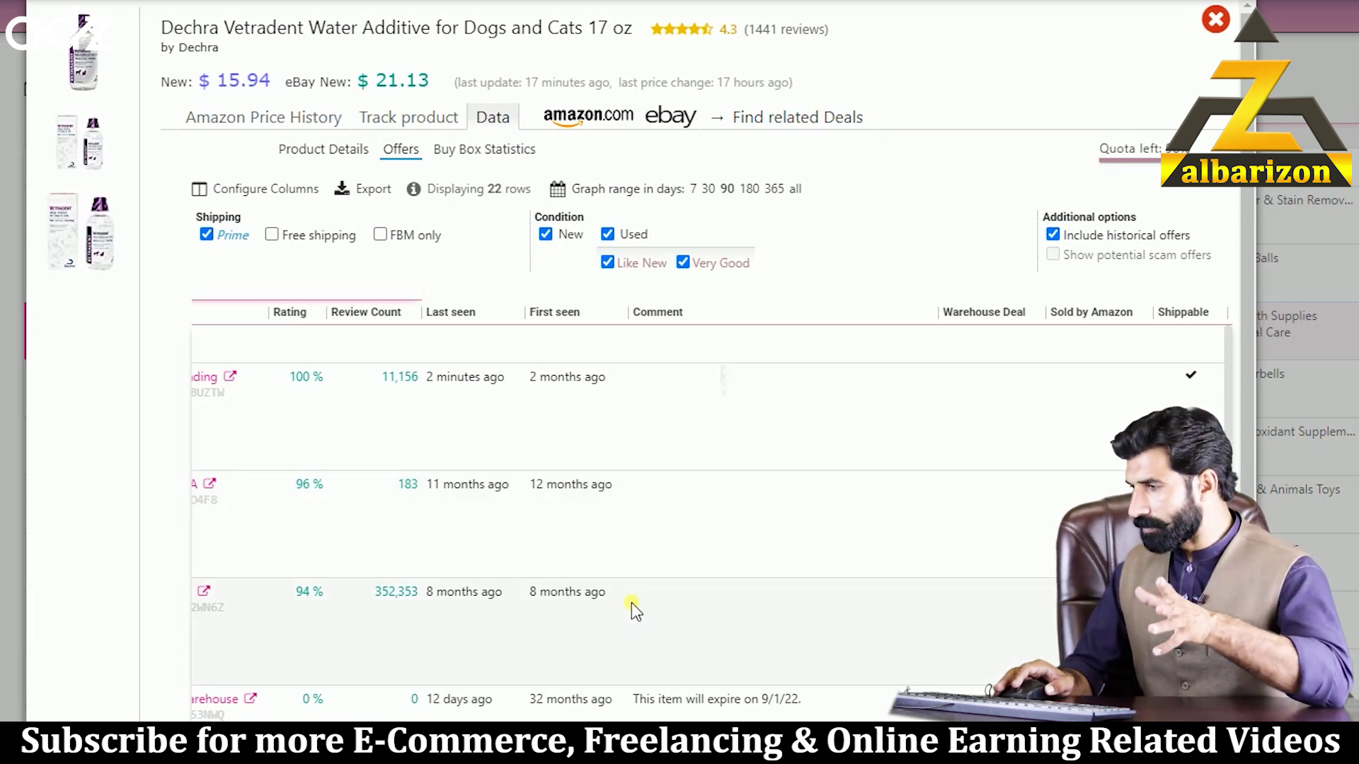
scroll(633, 609, "down", 3)
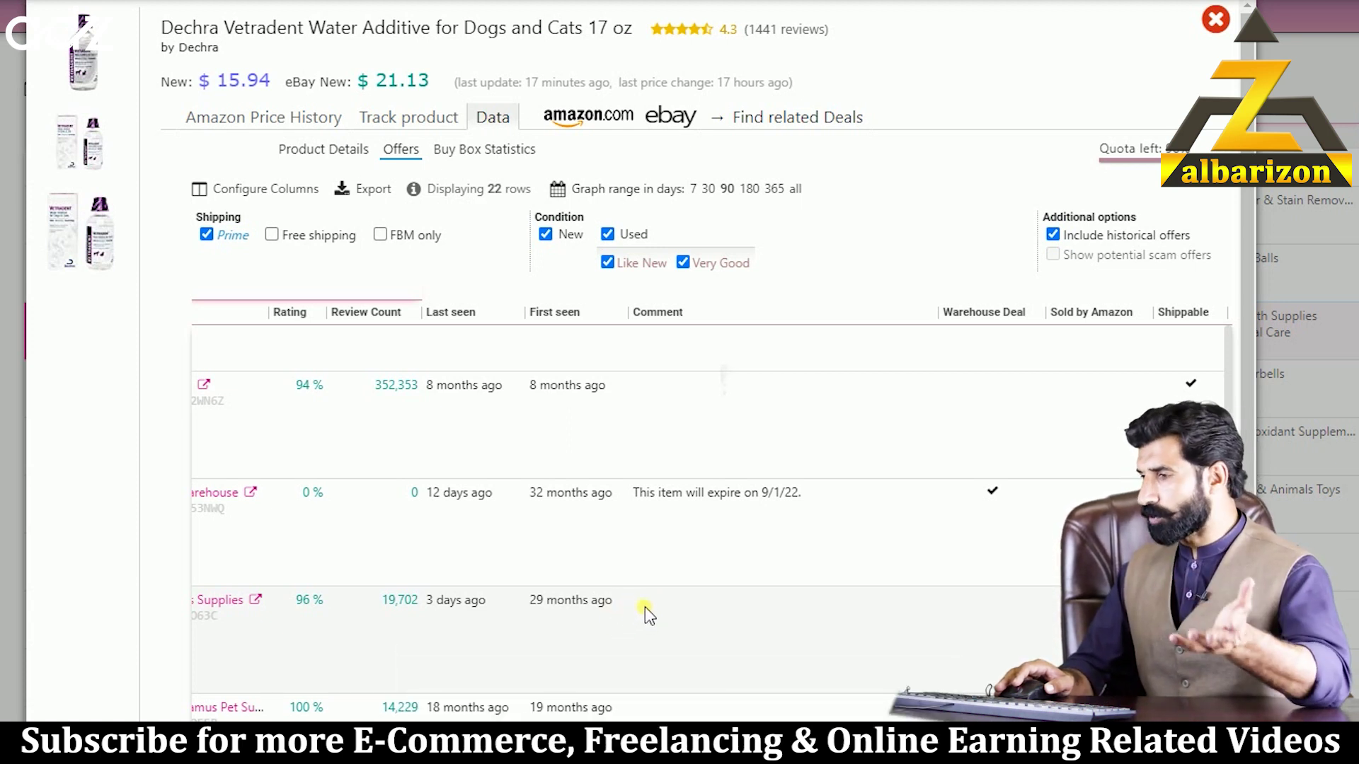
scroll(647, 612, "down", 5)
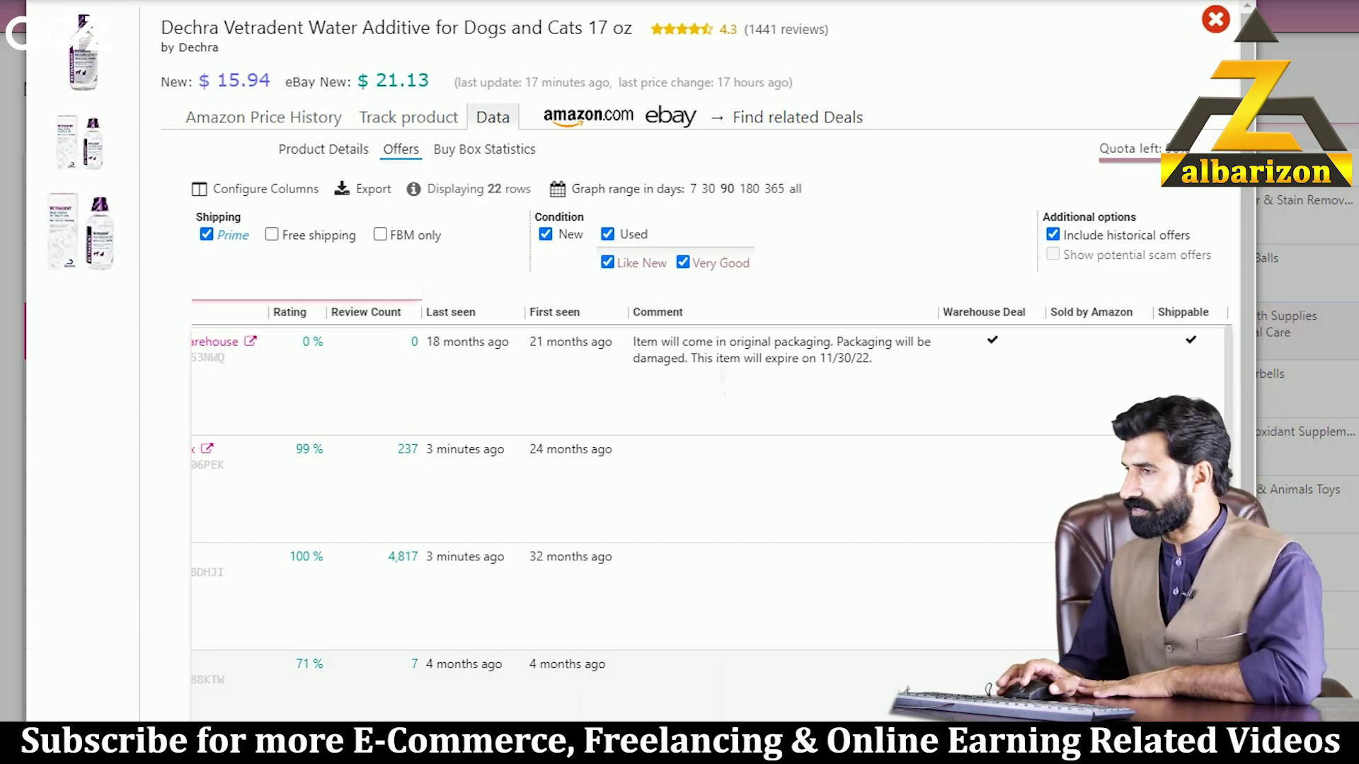
- Review the buy box statistics of the Dechra Vetradent Water Additive and open its product details
left_click(495, 152)
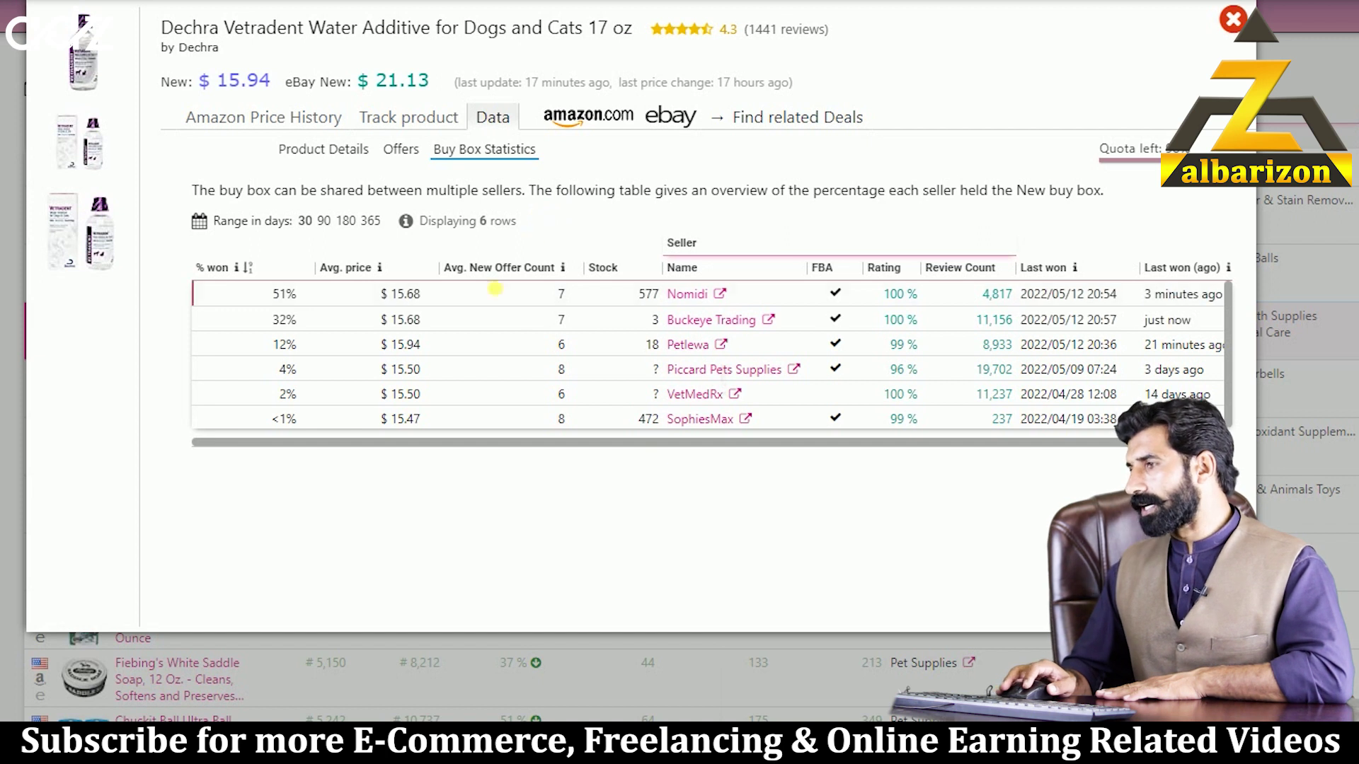
left_click(393, 321)
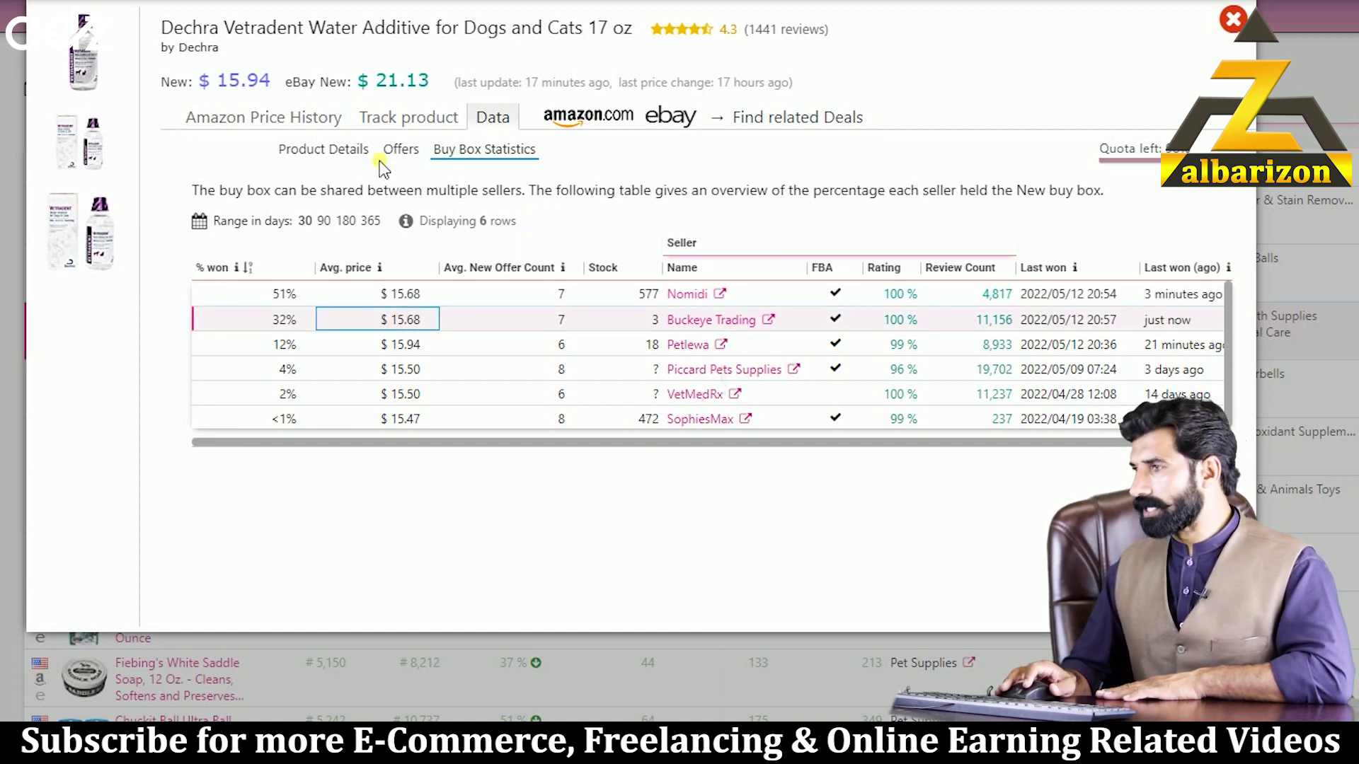
left_click(341, 157)
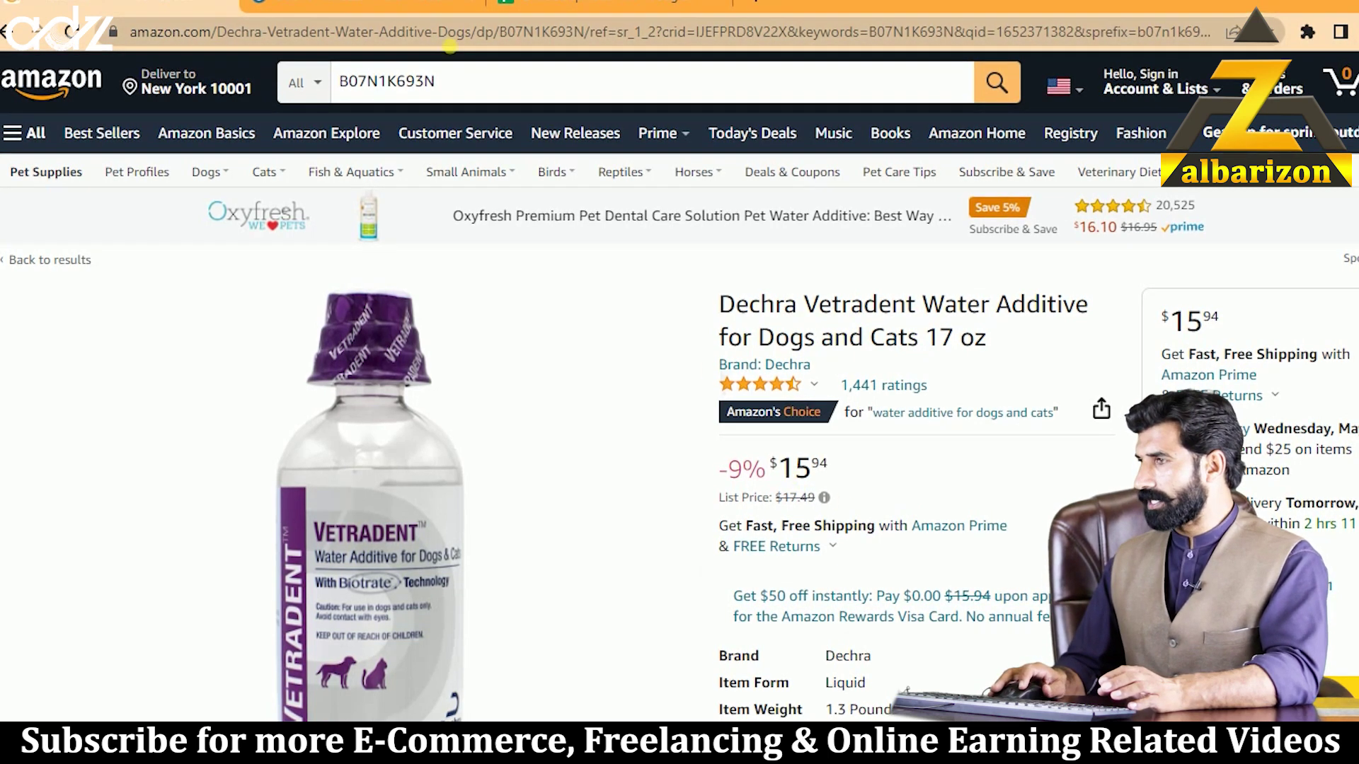
- Copy the ASIN B07N1K693N from the Amazon listing's web address into cell A2 of the Google Sheets product spreadsheet
left_click(343, 81)
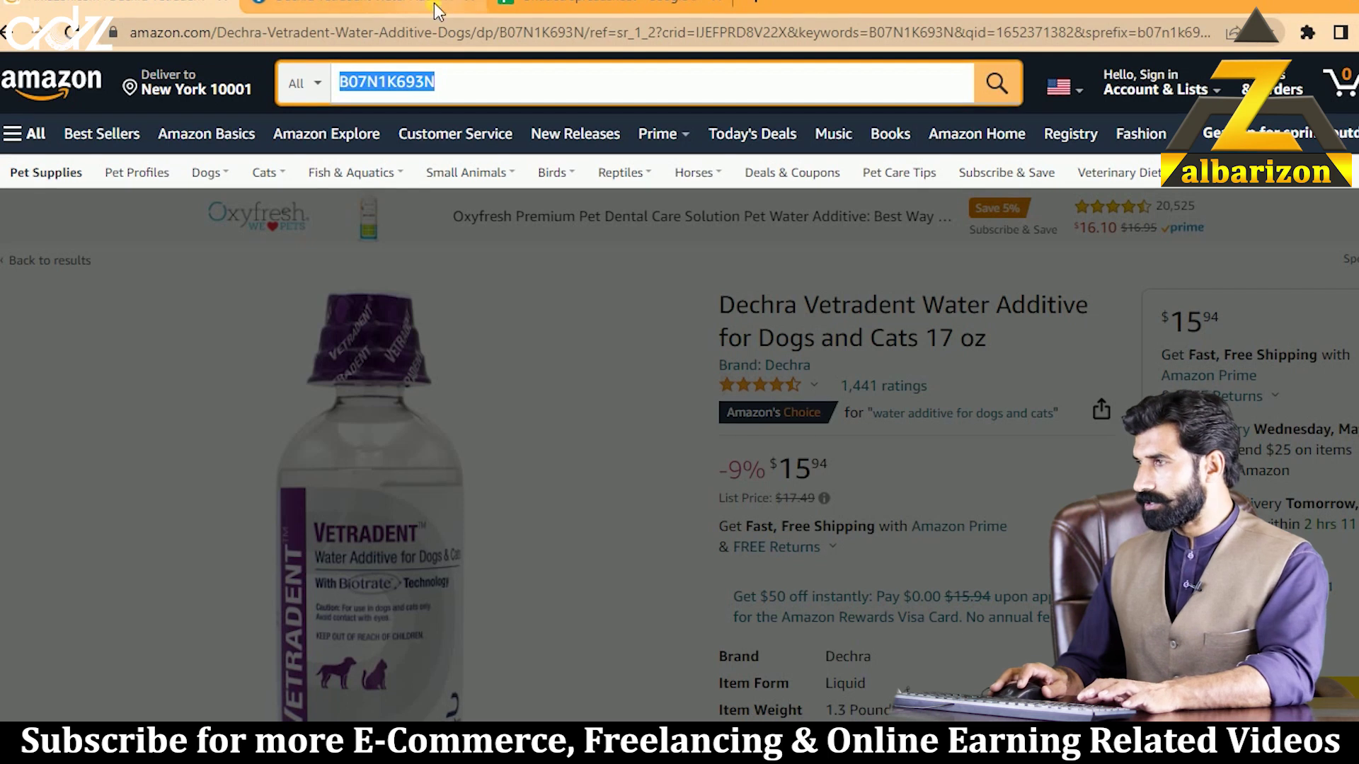
left_click_drag(583, 34, 500, 35)
key("ctrl+c")
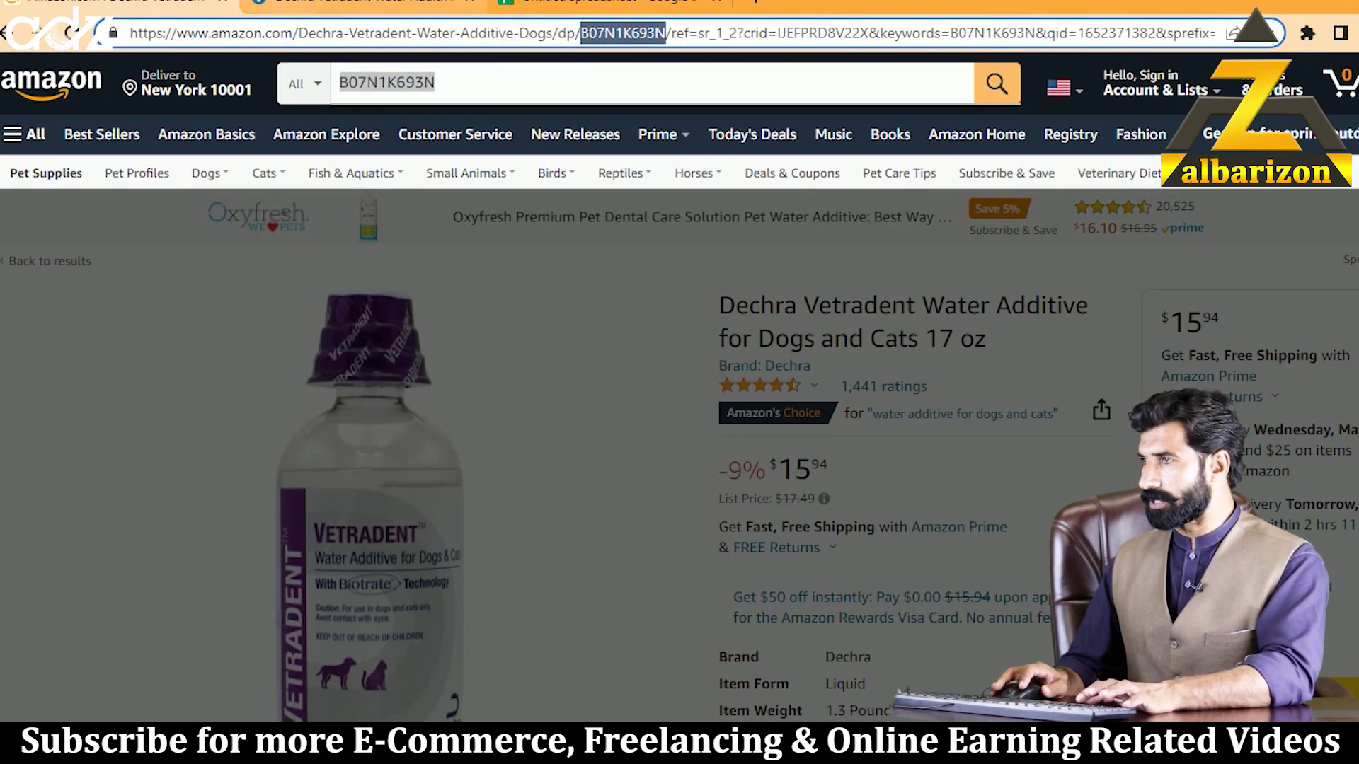
left_click(362, 7)
left_click(559, 9)
left_click(106, 247)
key("ctrl+v")
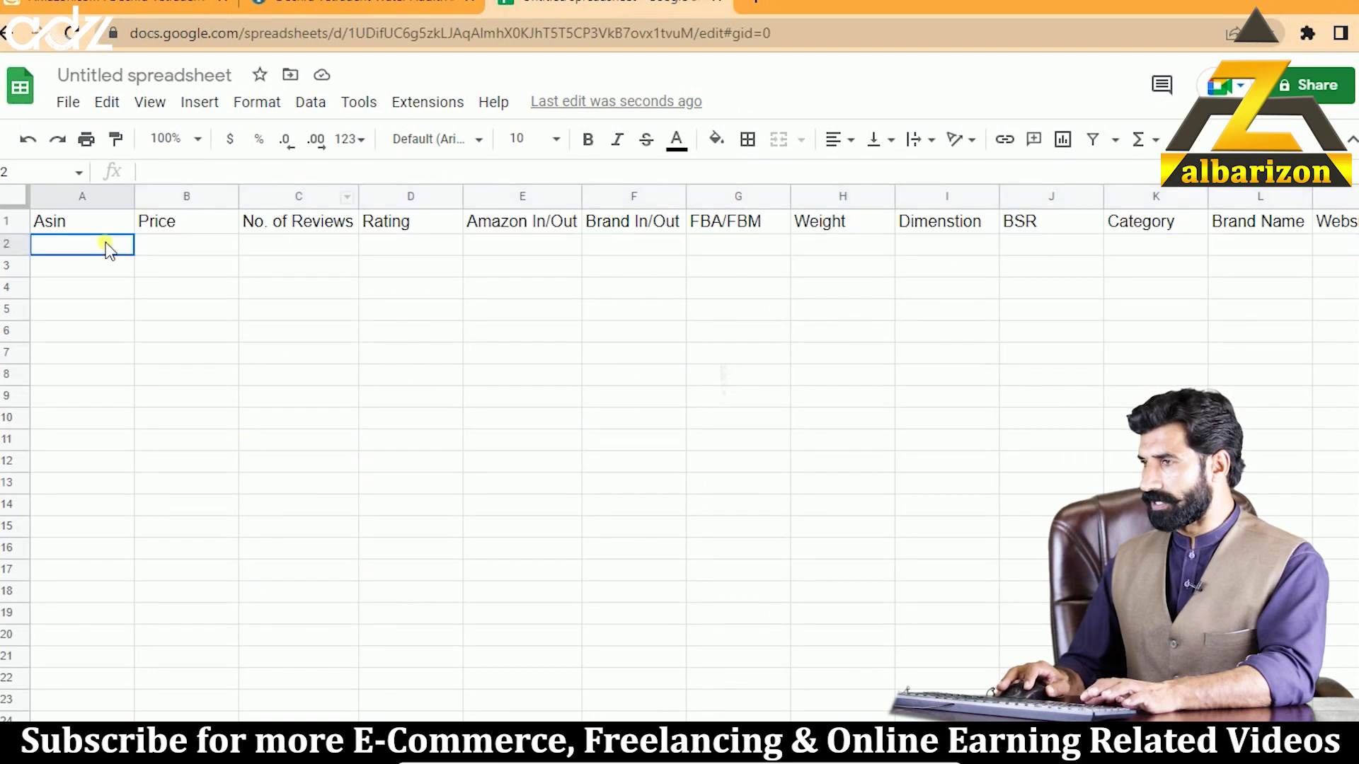
- Copy the whole-dollar price 15 from the Amazon listing into the spreadsheet's Price column, cell B2
left_click(120, 7)
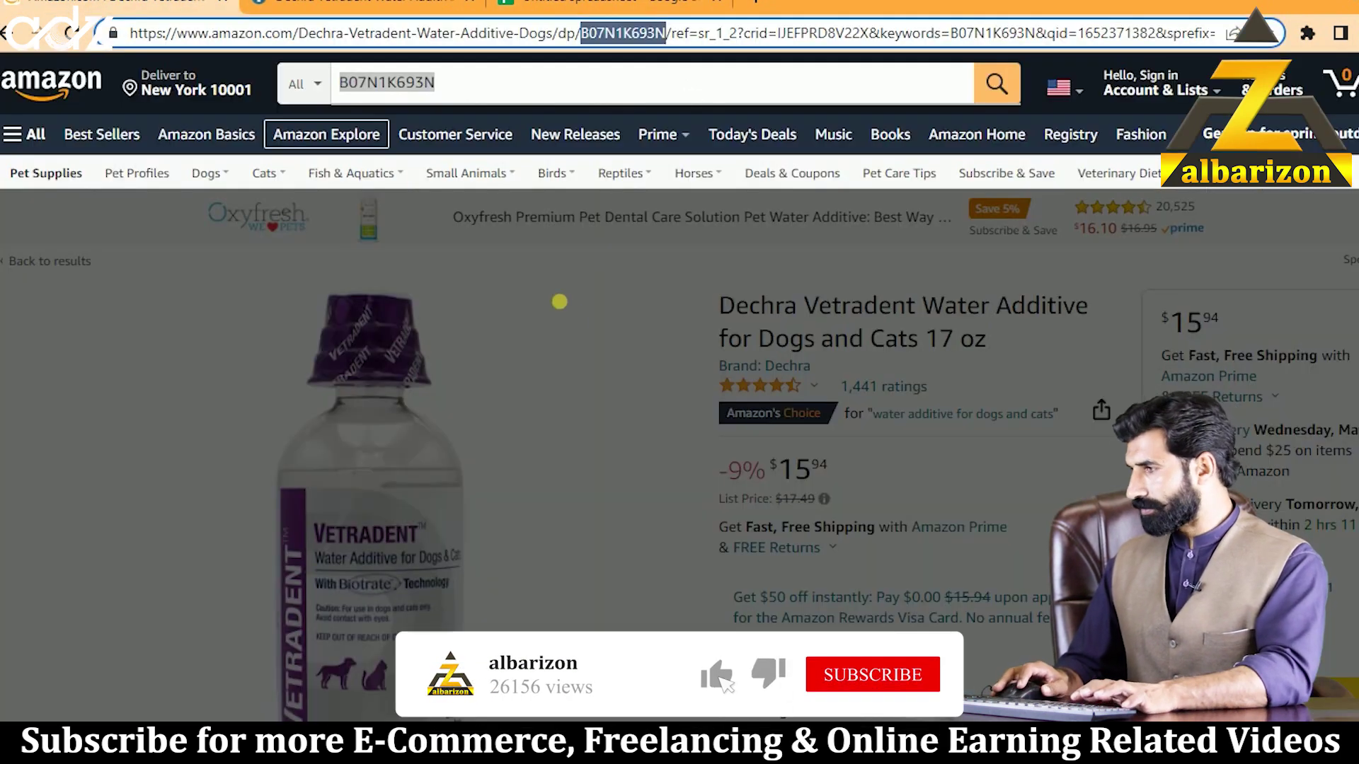
left_click(807, 463)
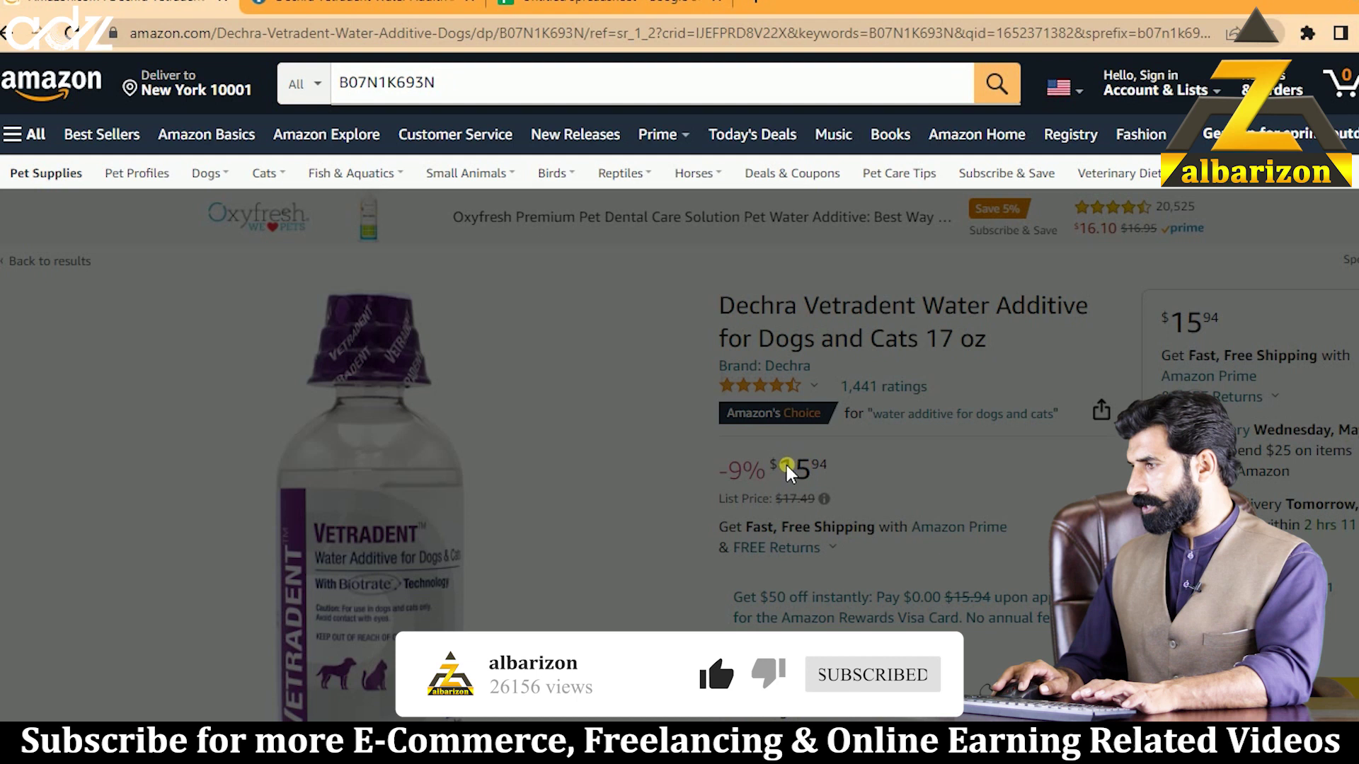
left_click_drag(811, 471, 778, 470)
key("ctrl+c")
left_click(609, 7)
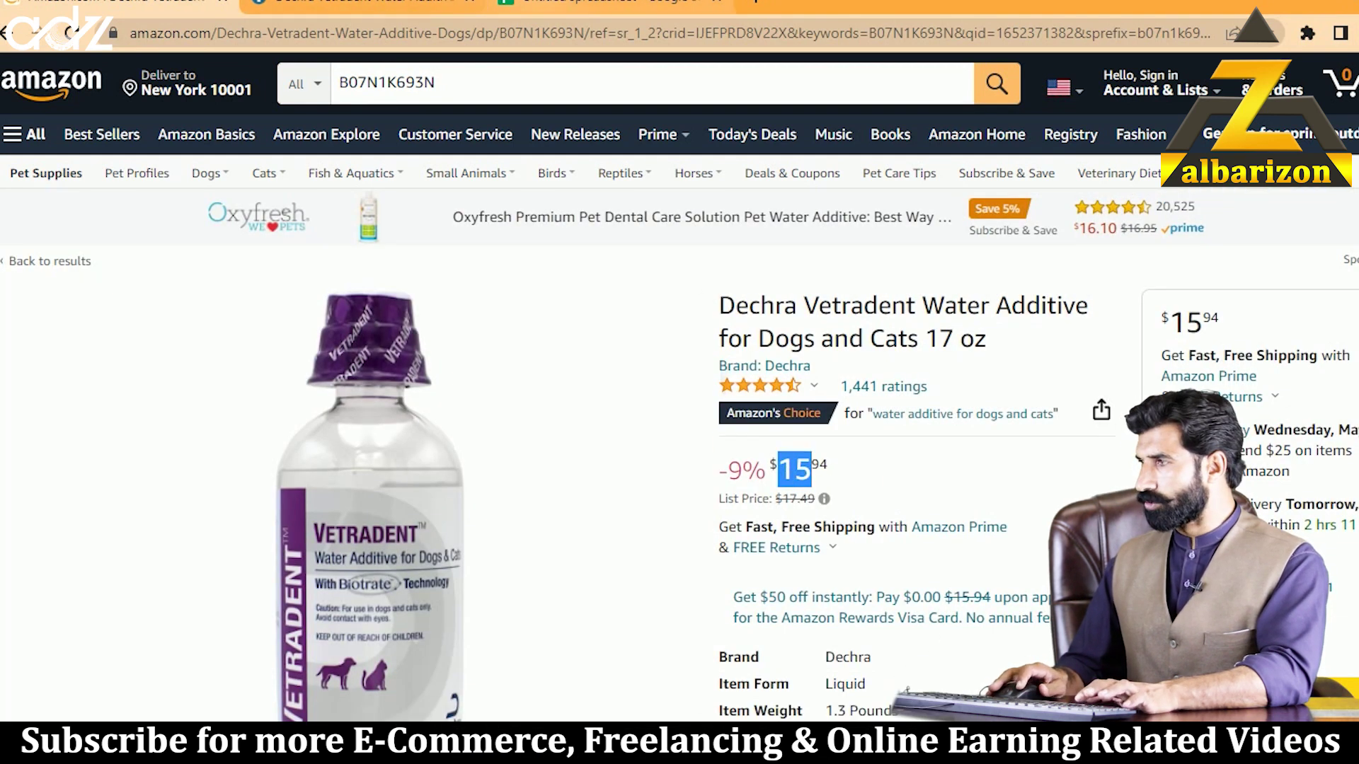
left_click(202, 248)
key("ctrl+v")
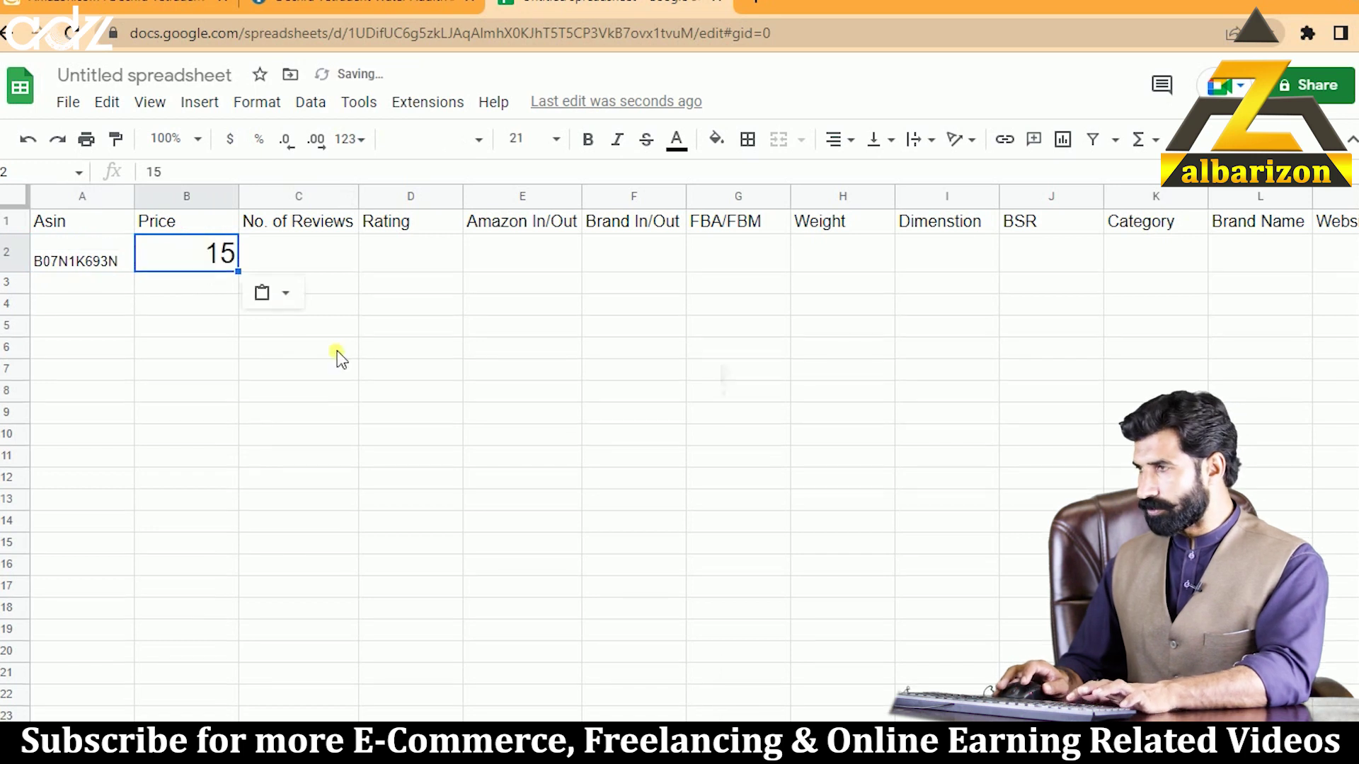
- Copy the ratings count 1,441 from the Amazon listing into the No. of Reviews column, cell C2
key("ctrl+shift+Tab")
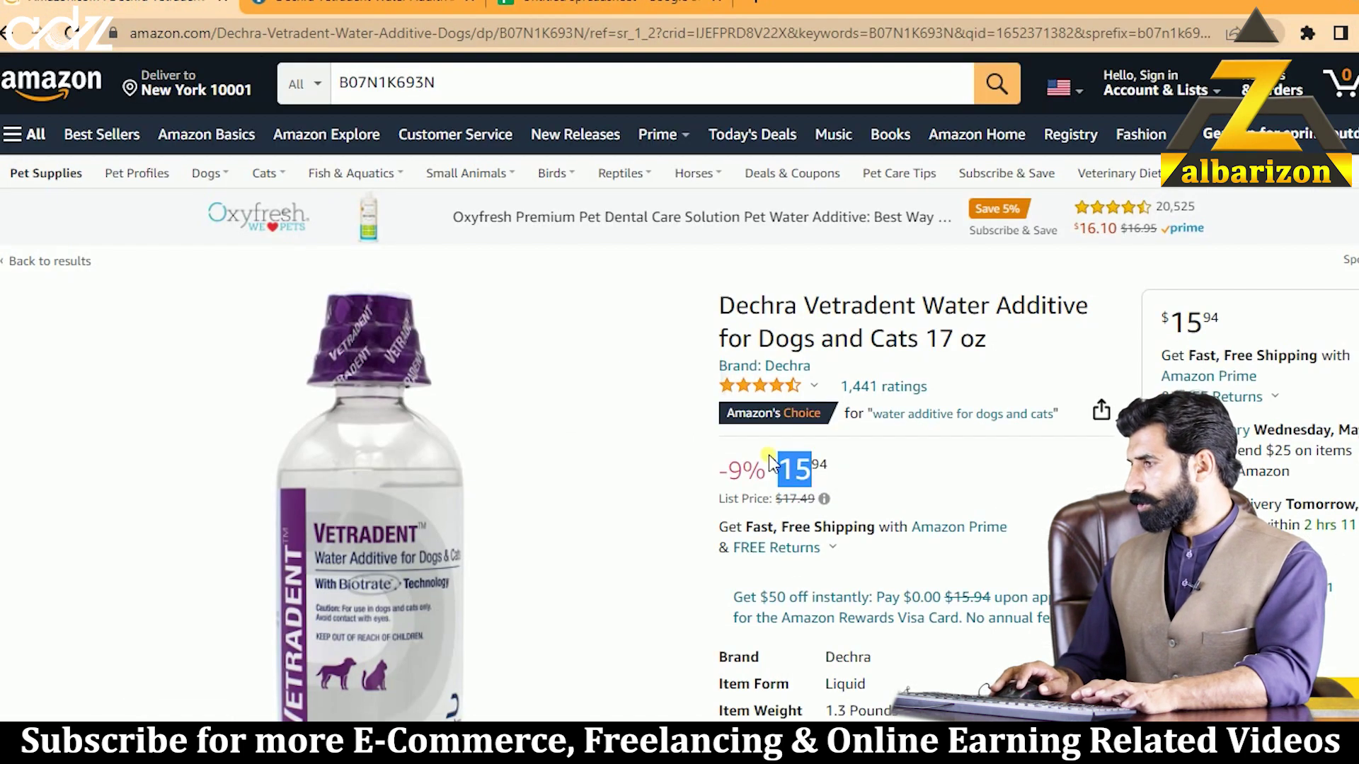
left_click_drag(837, 387, 883, 395)
key("ctrl+c")
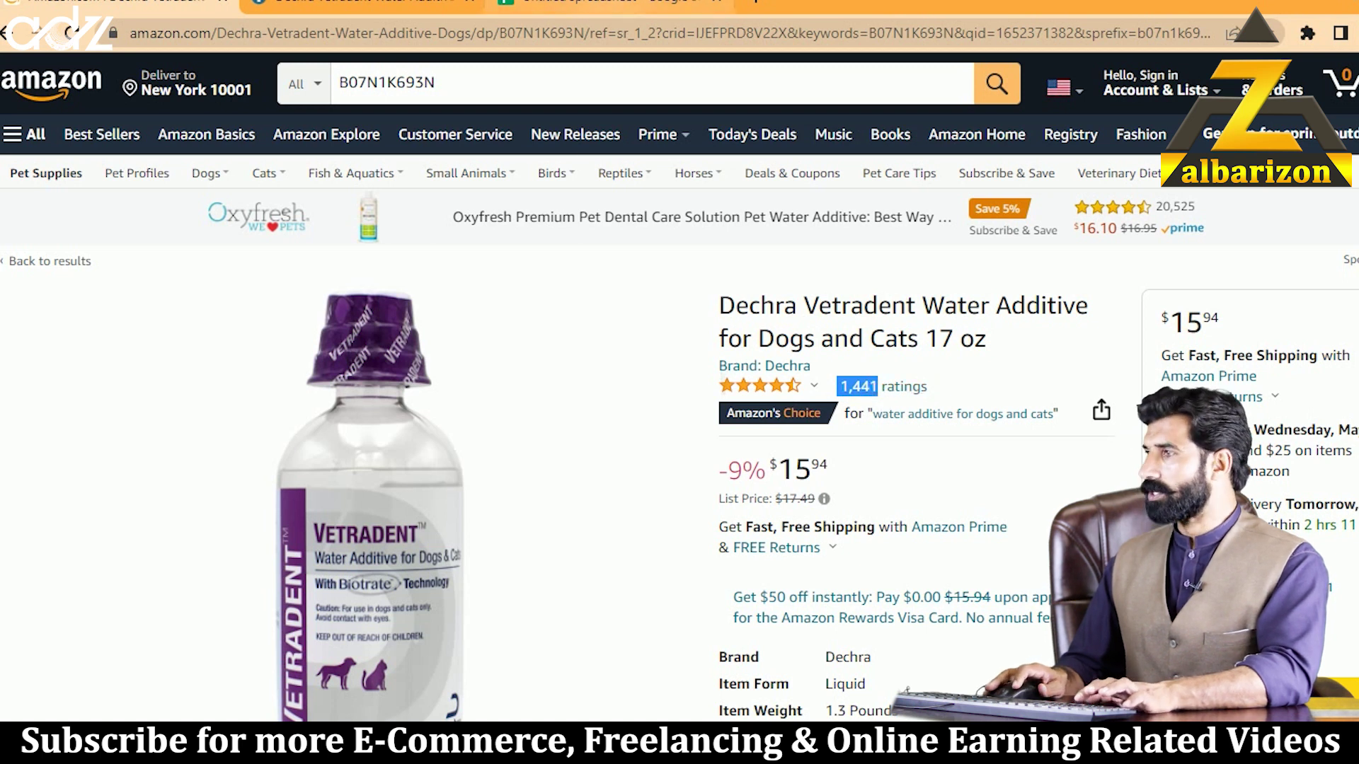
left_click(608, 7)
left_click(330, 264)
key("ctrl+v")
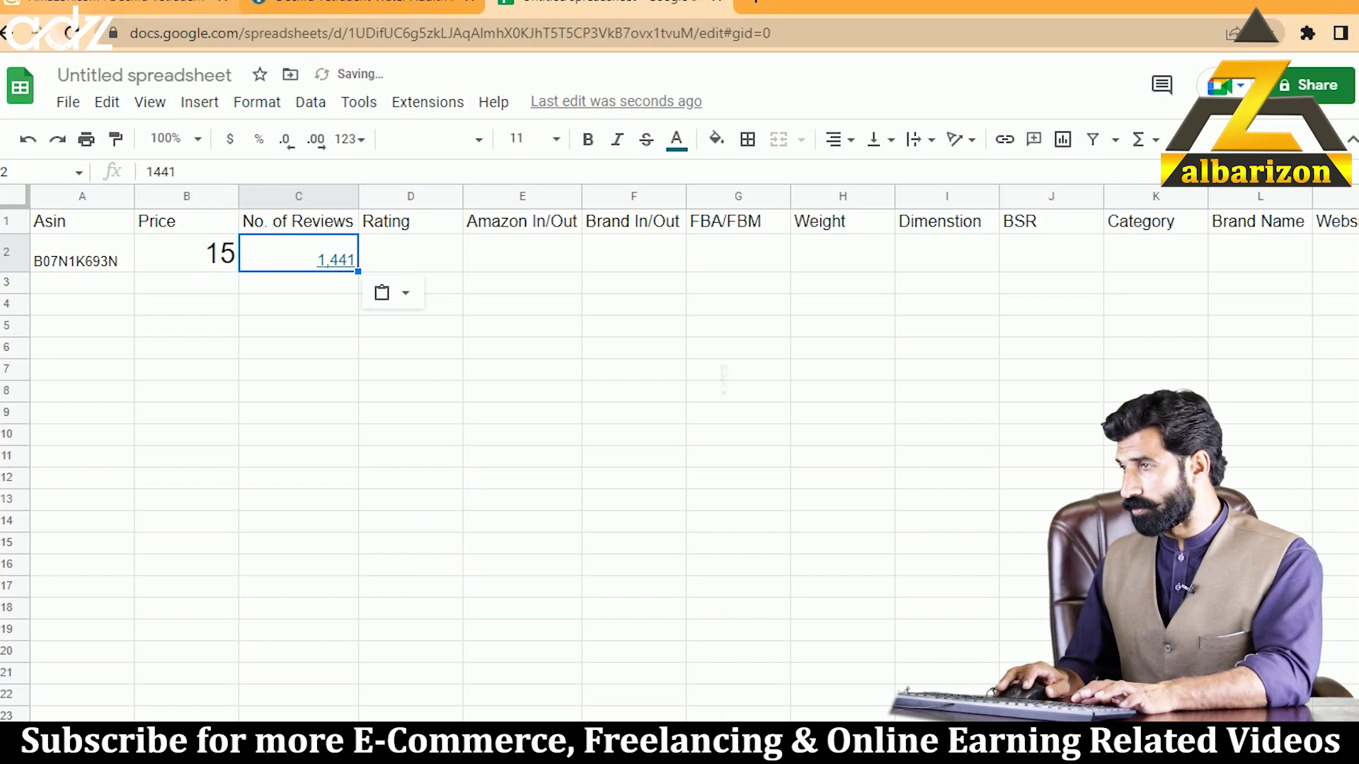
- Check the product's star rating on the Amazon listing and enter 4.3 in the spreadsheet's Rating column, cell D2
left_click(67, 5)
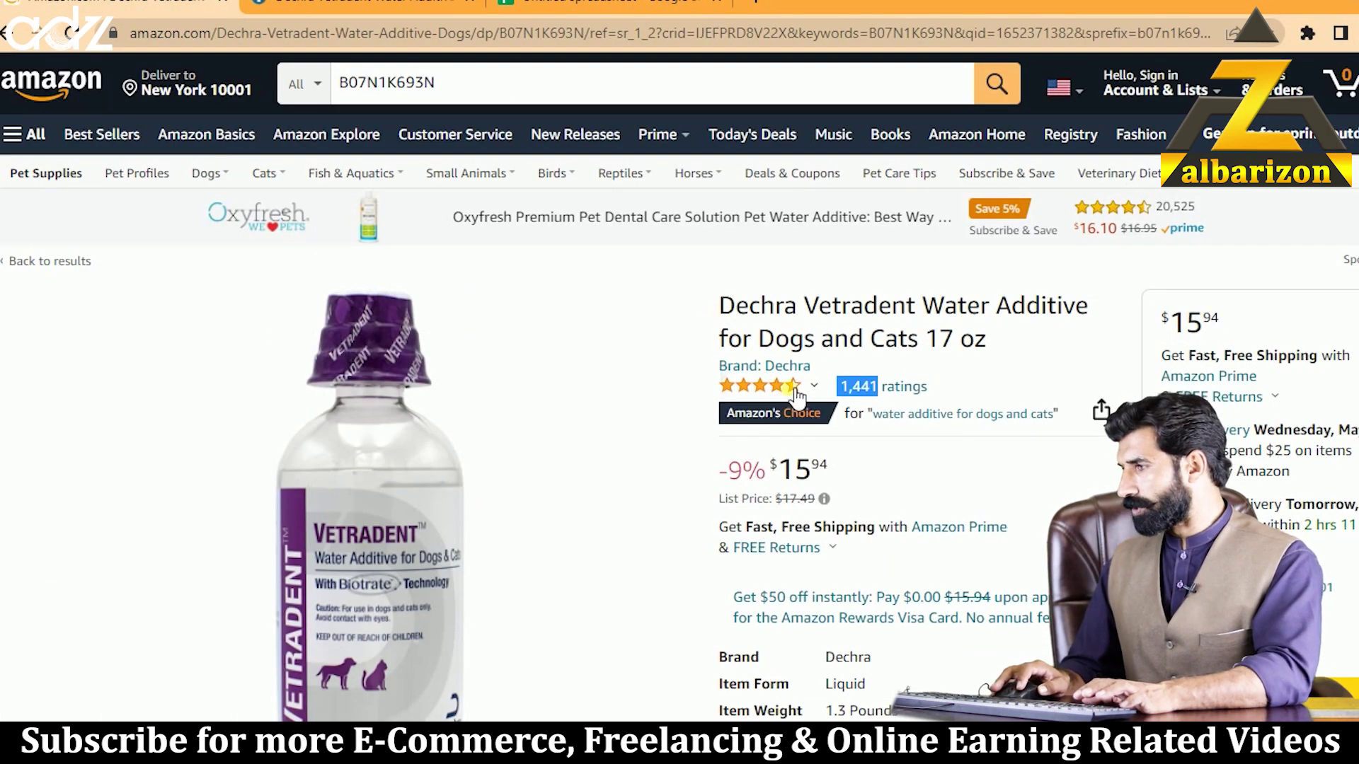
mouse_move(796, 396)
left_click(602, 3)
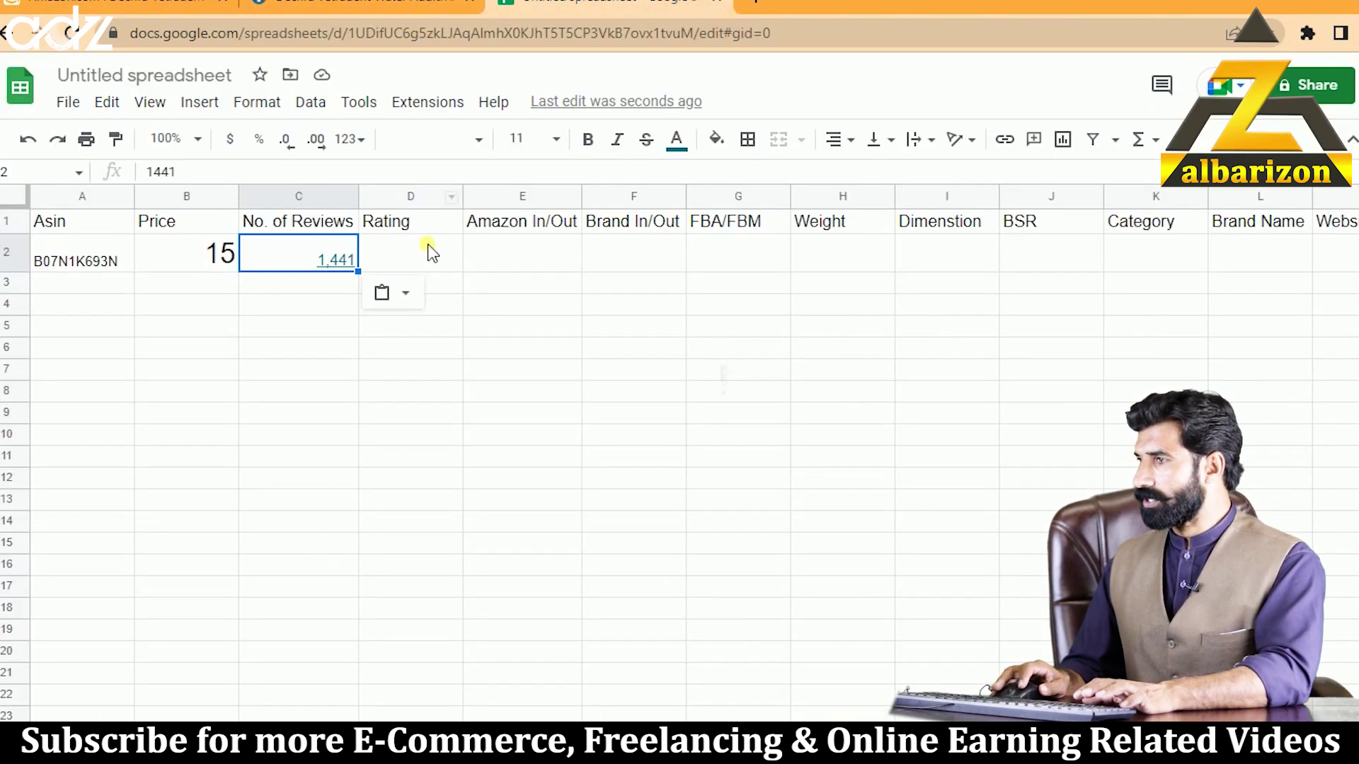
left_click(432, 254)
type("4.")
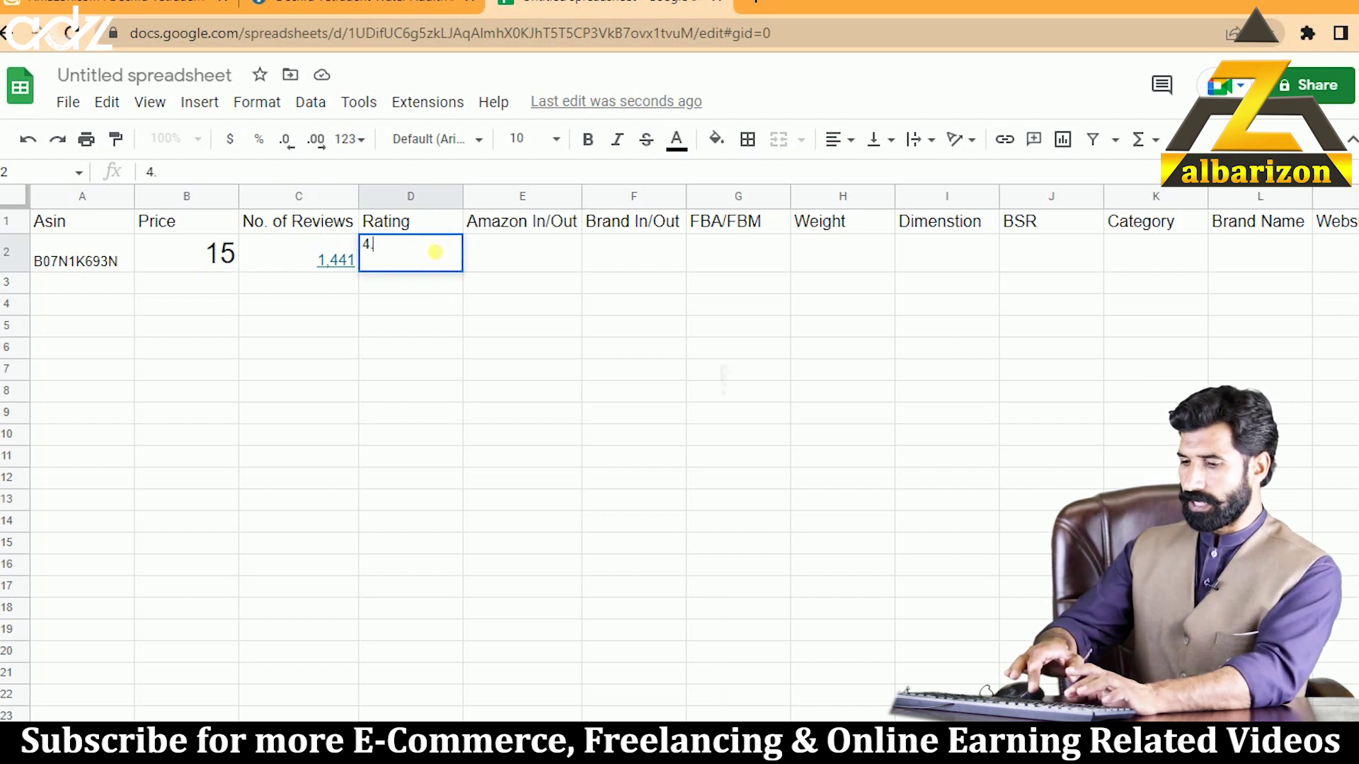
type("3")
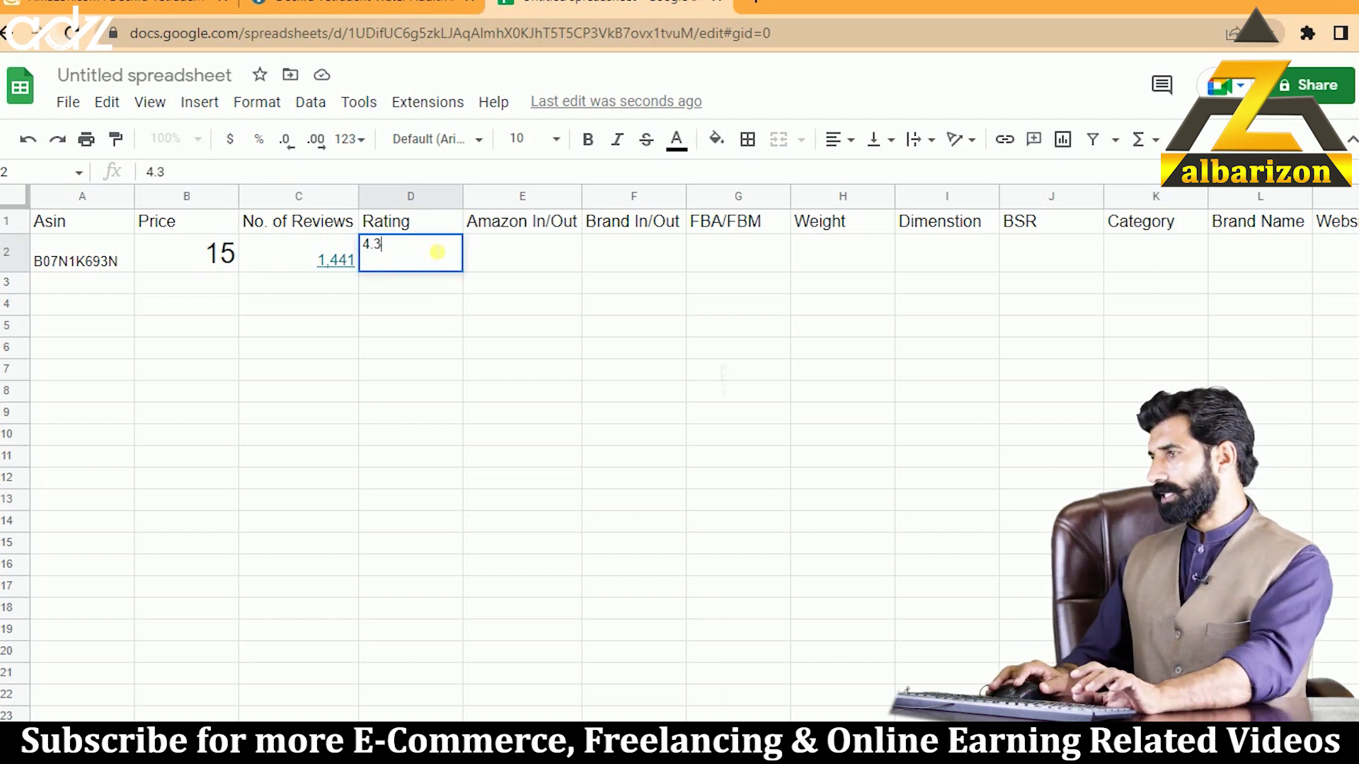
- Check the seller details in the Amazon listing's new offers and enter Out in the Amazon In/Out column, cell E2
left_click(518, 264)
key("ctrl+shift+Tab")
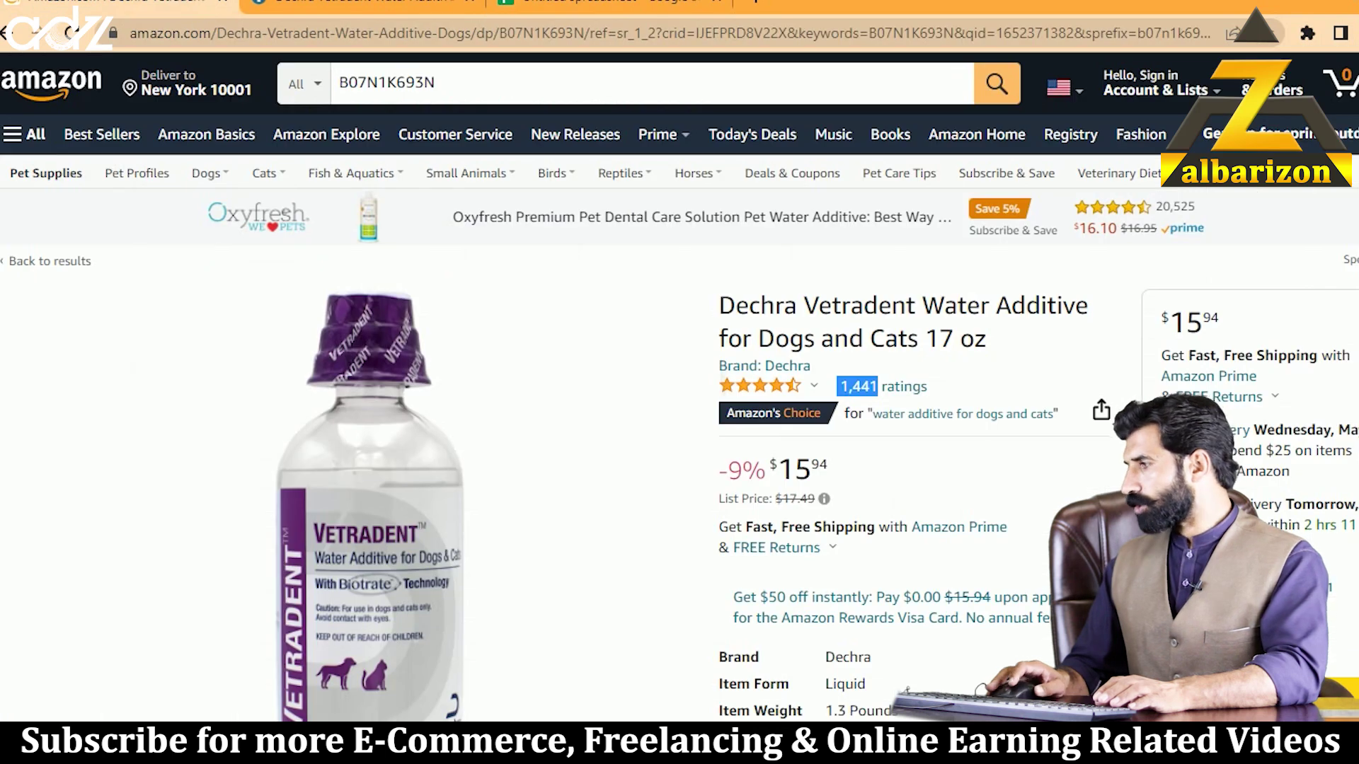
scroll(1310, 500, "down", 4)
scroll(1310, 500, "down", 3)
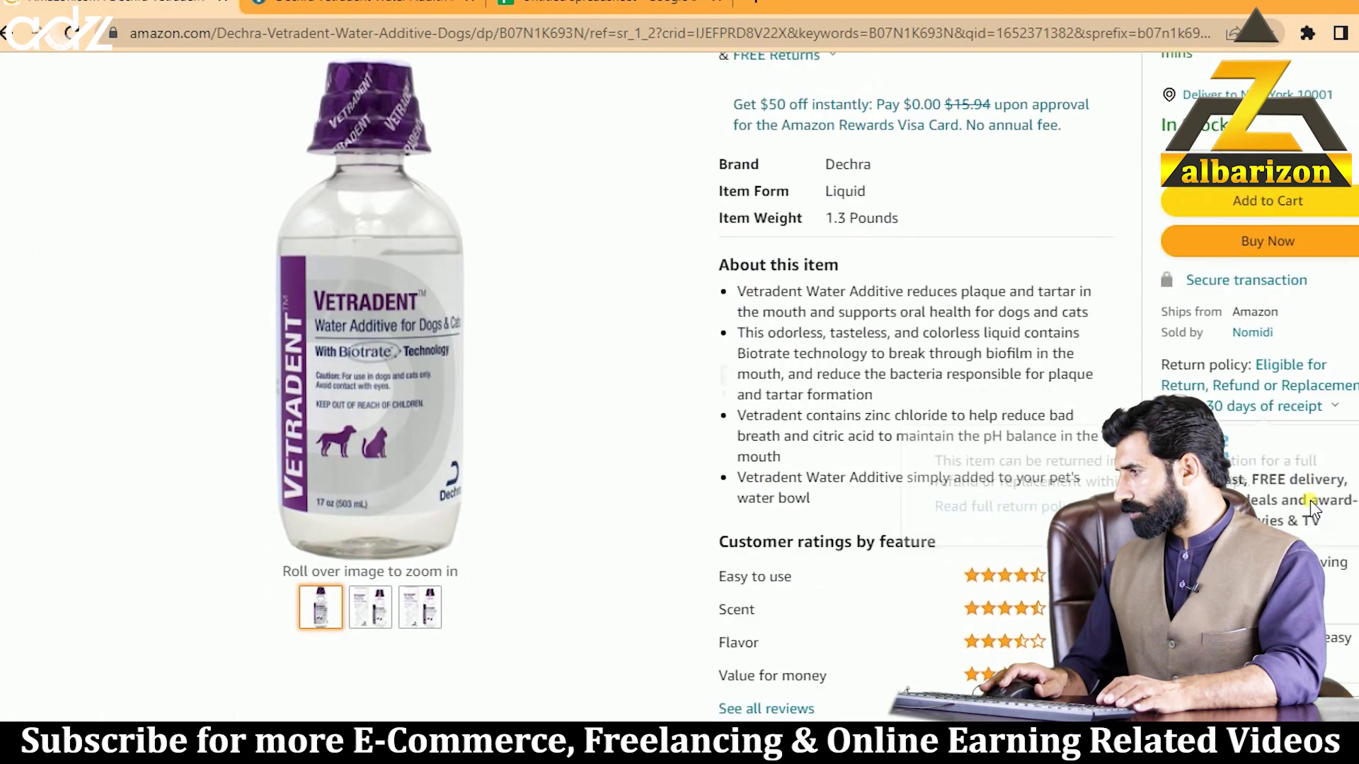
left_click(1329, 706)
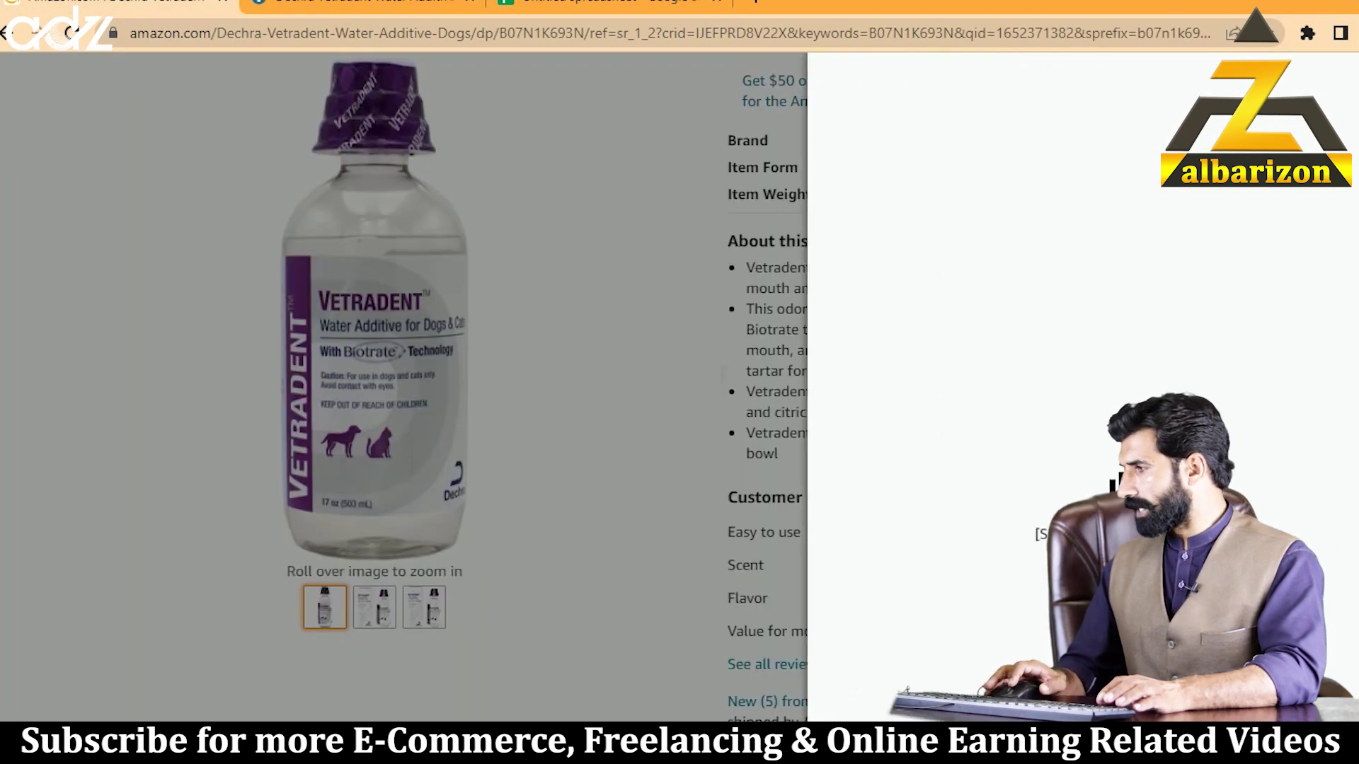
left_click(890, 276)
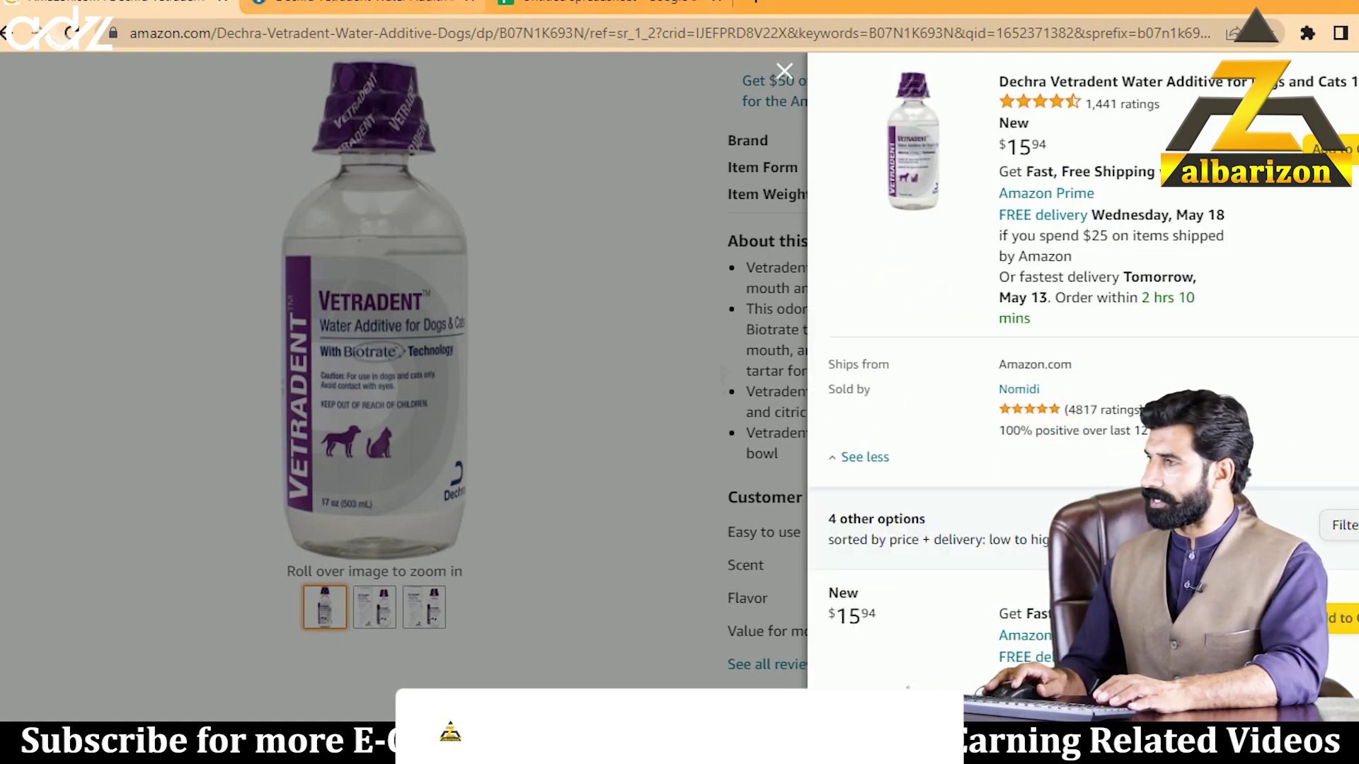
left_click(587, 6)
type("Out")
- Select the Brand In/Out cell F2, close the offers list on the Amazon listing and check the product's brand name
left_click(646, 262)
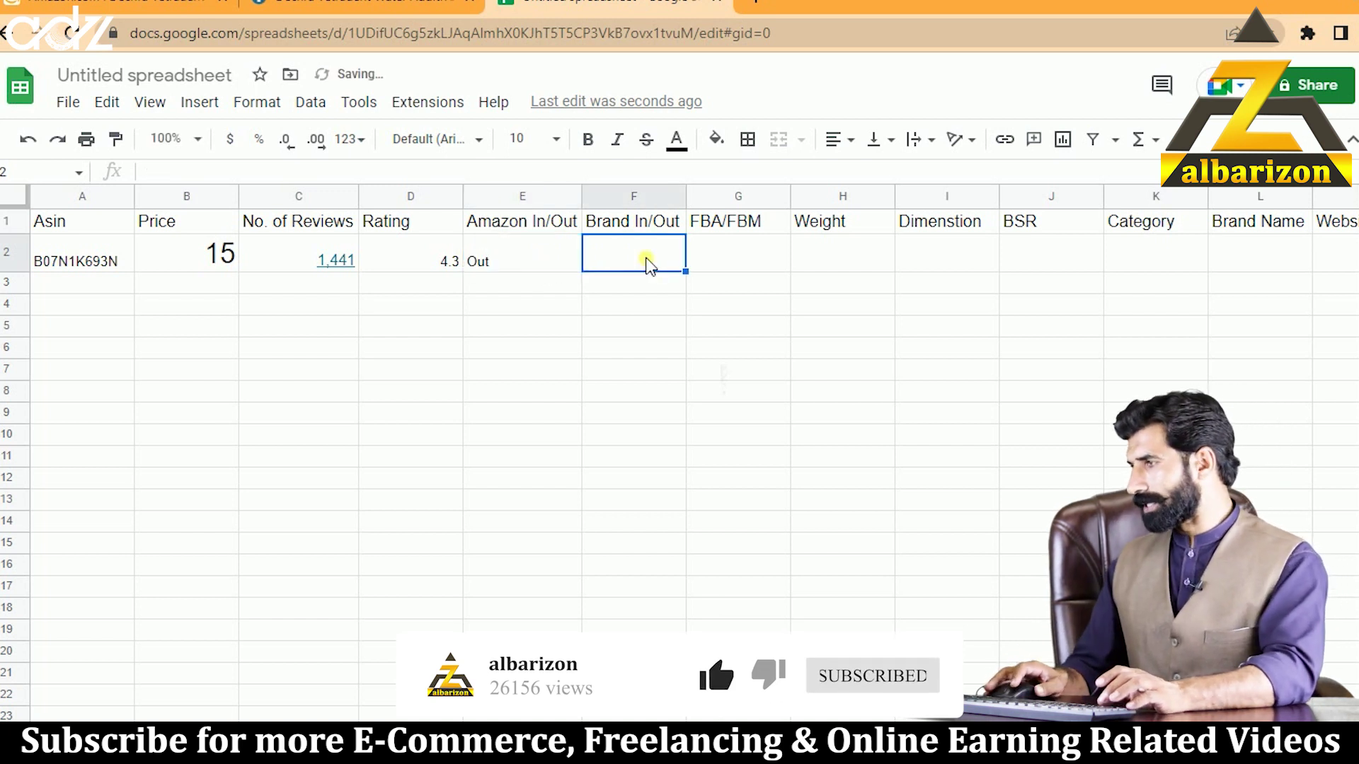
left_click(225, 20)
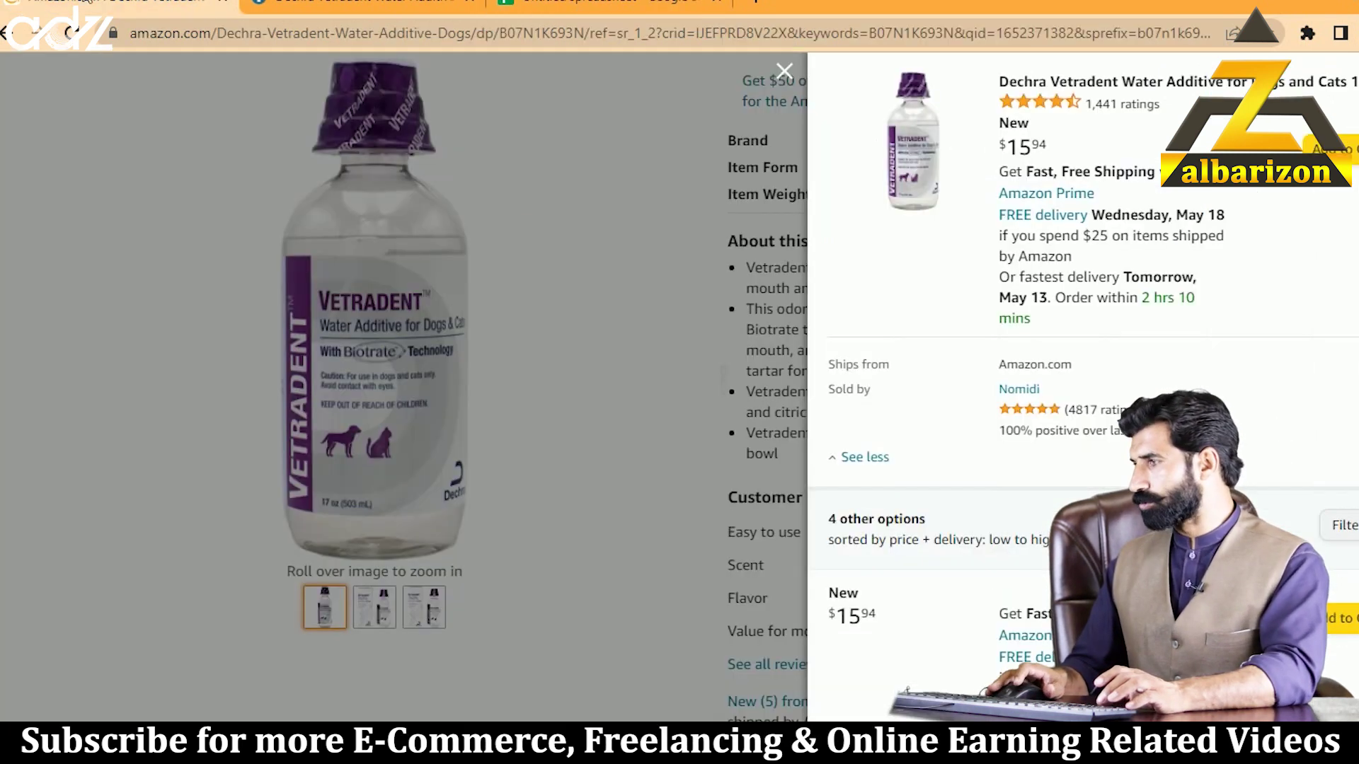
left_click(784, 70)
scroll(683, 343, "up", 5)
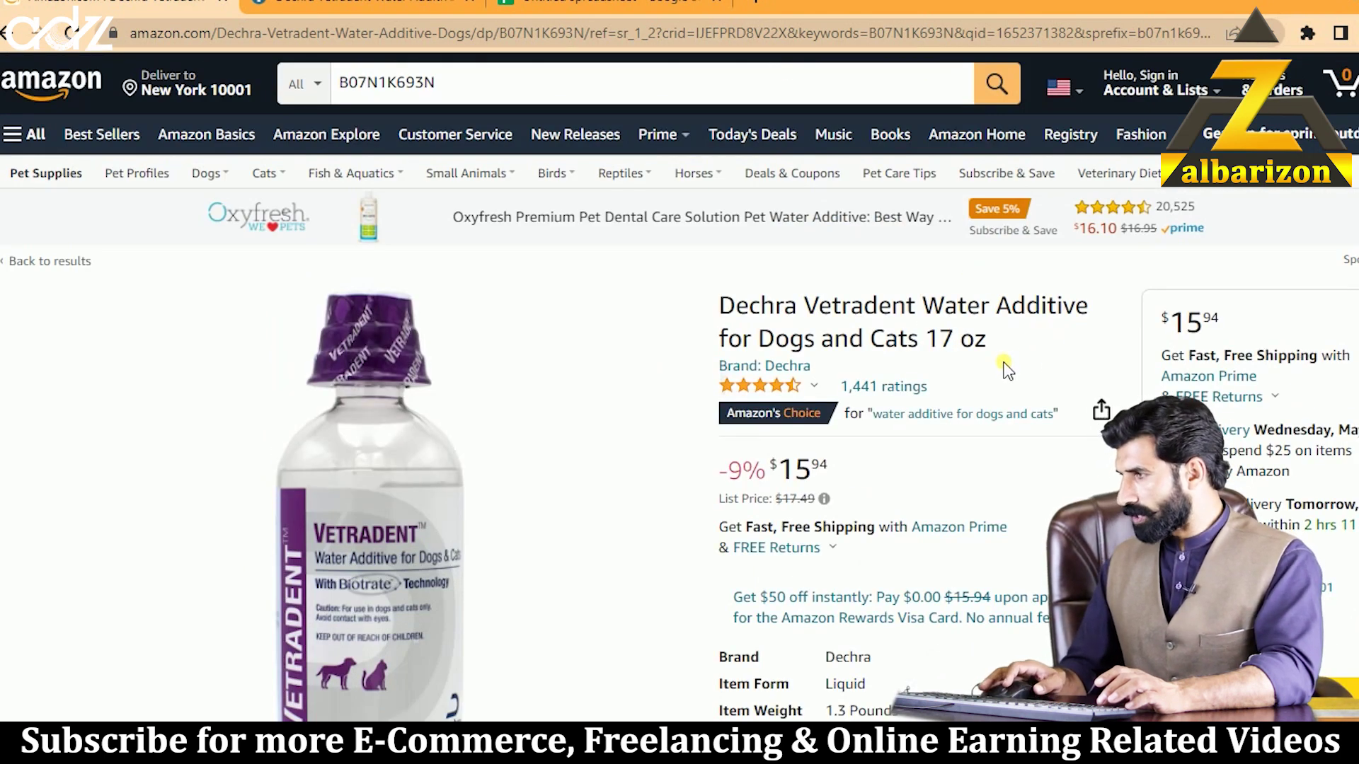
- Reopen the listing's new offers and examine each offer's seller to see whether the Dechra brand itself sells the product
scroll(683, 385, "down", 7)
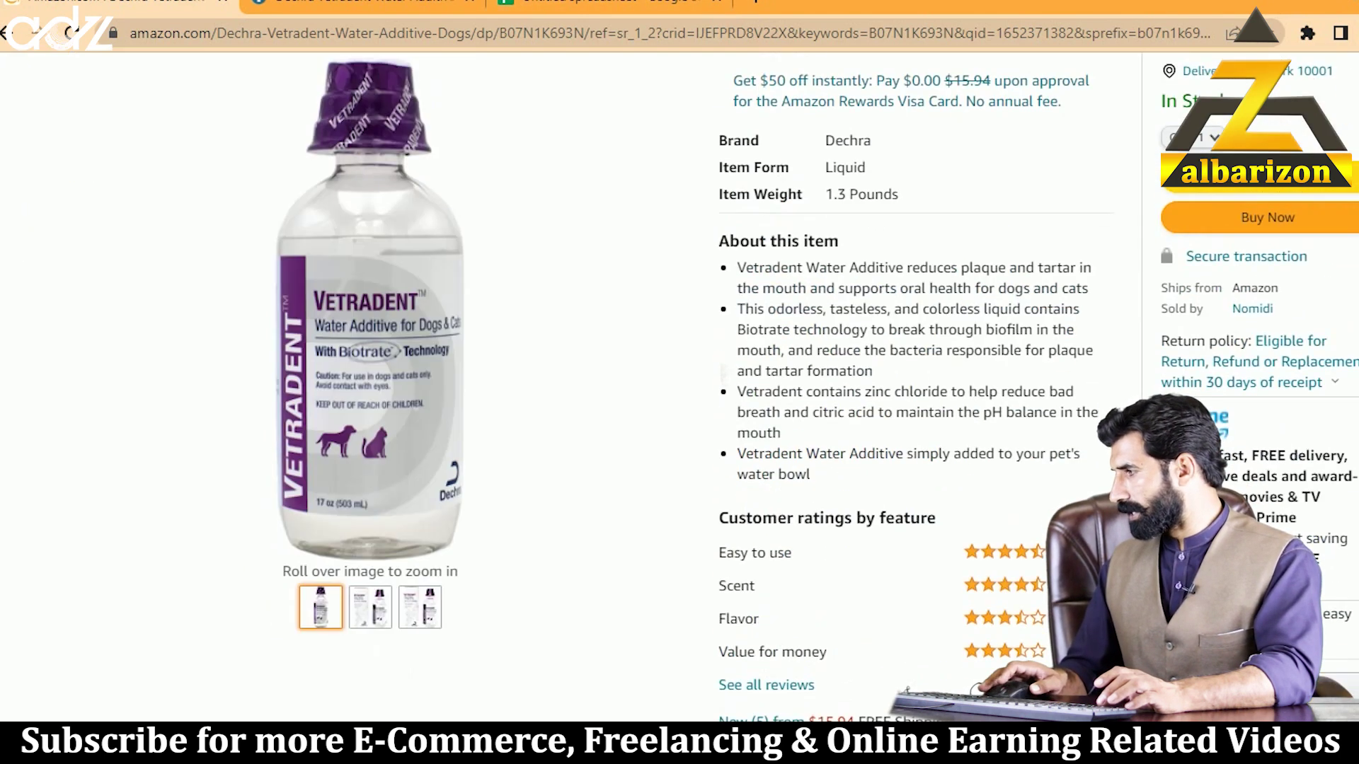
left_click(760, 718)
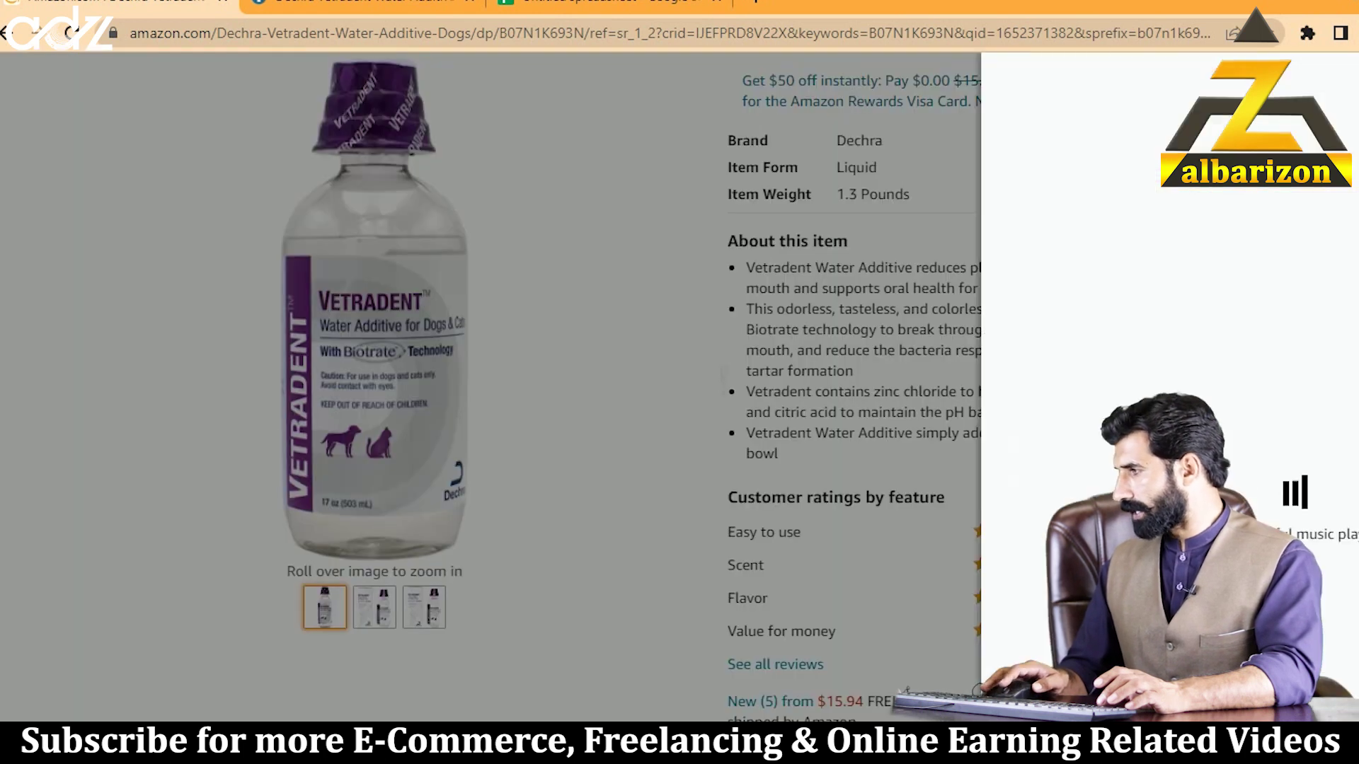
left_click(876, 277)
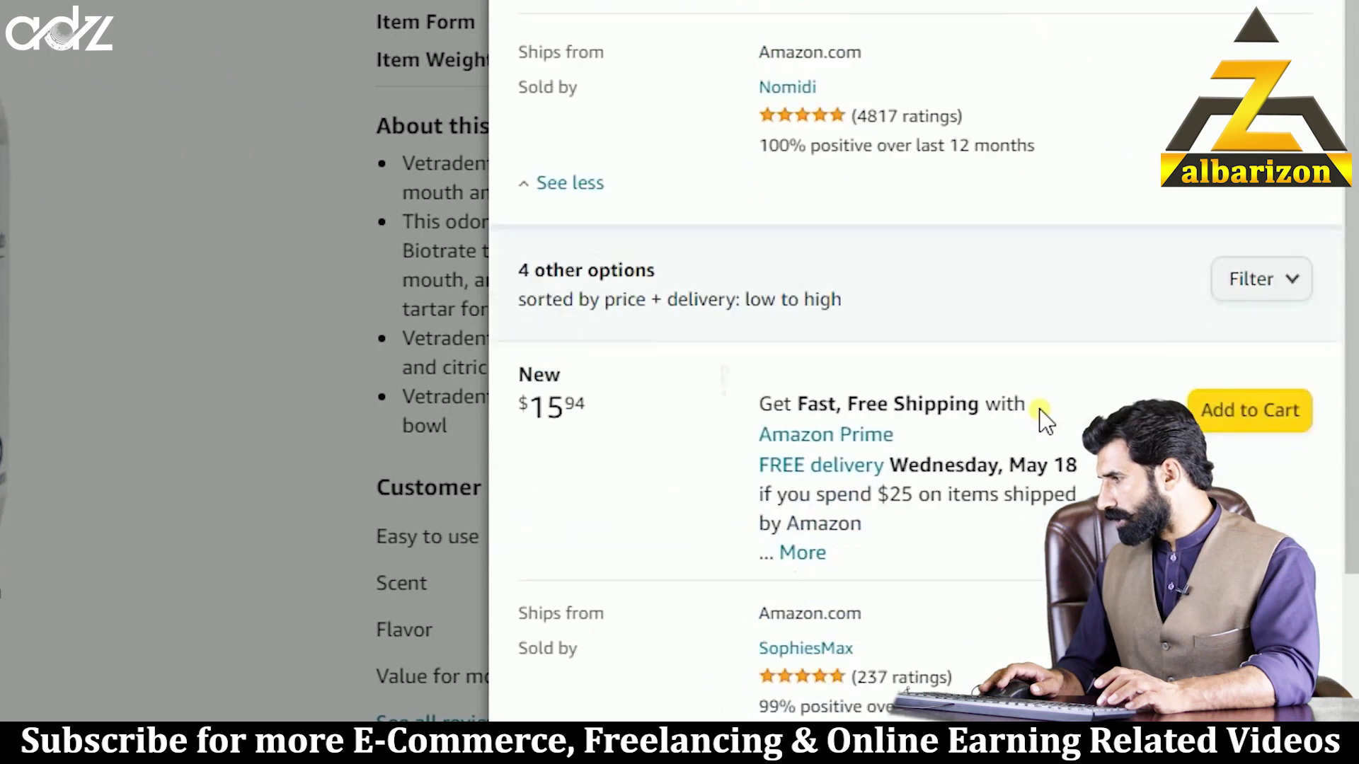
scroll(1040, 417, "down", 1)
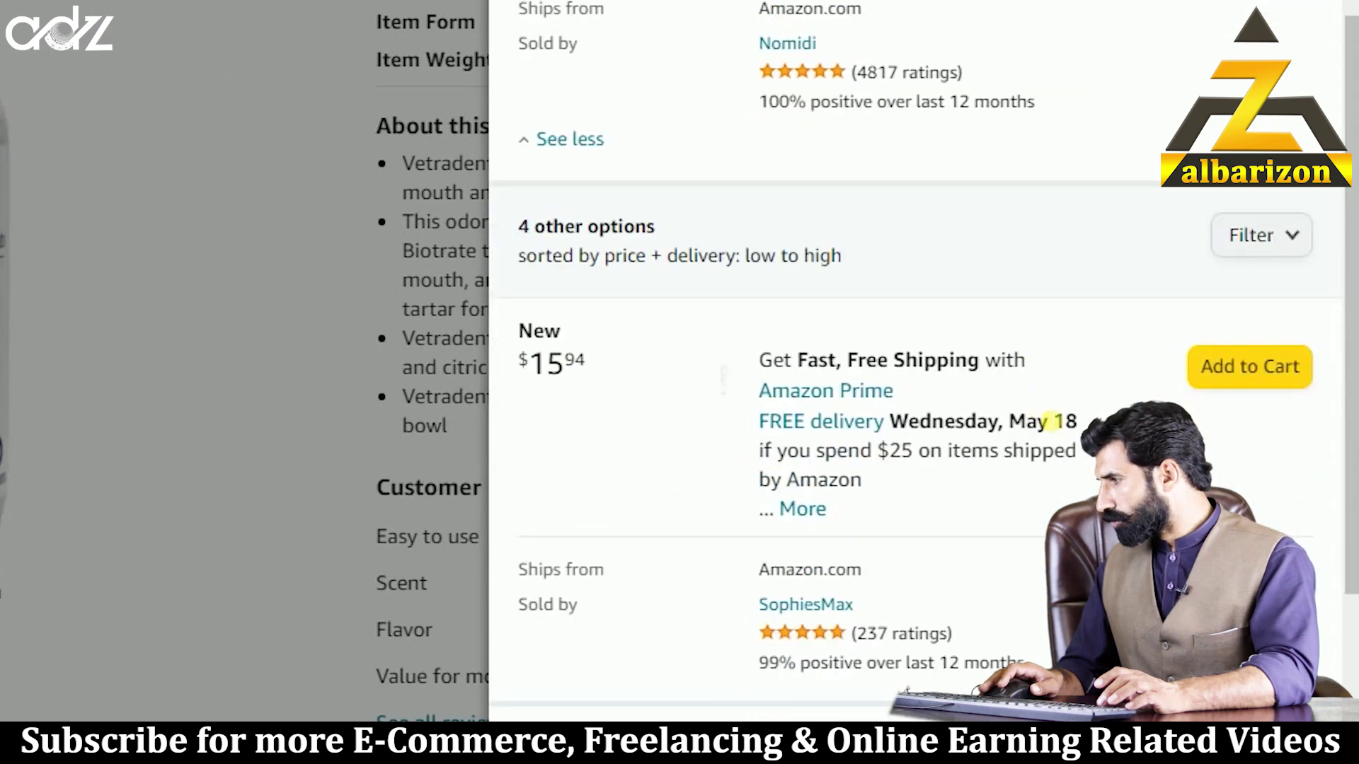
scroll(1035, 467, "down", 4)
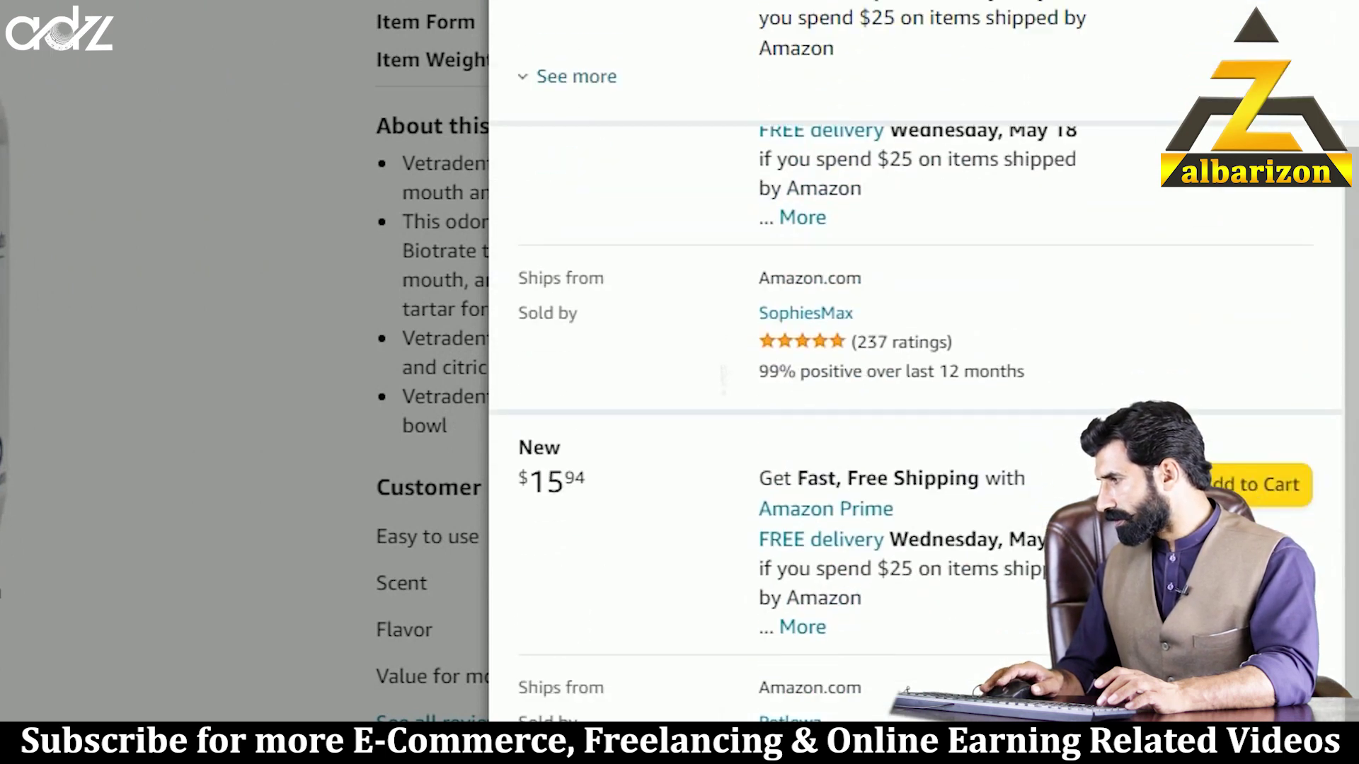
scroll(919, 424, "down", 4)
scroll(920, 425, "down", 3)
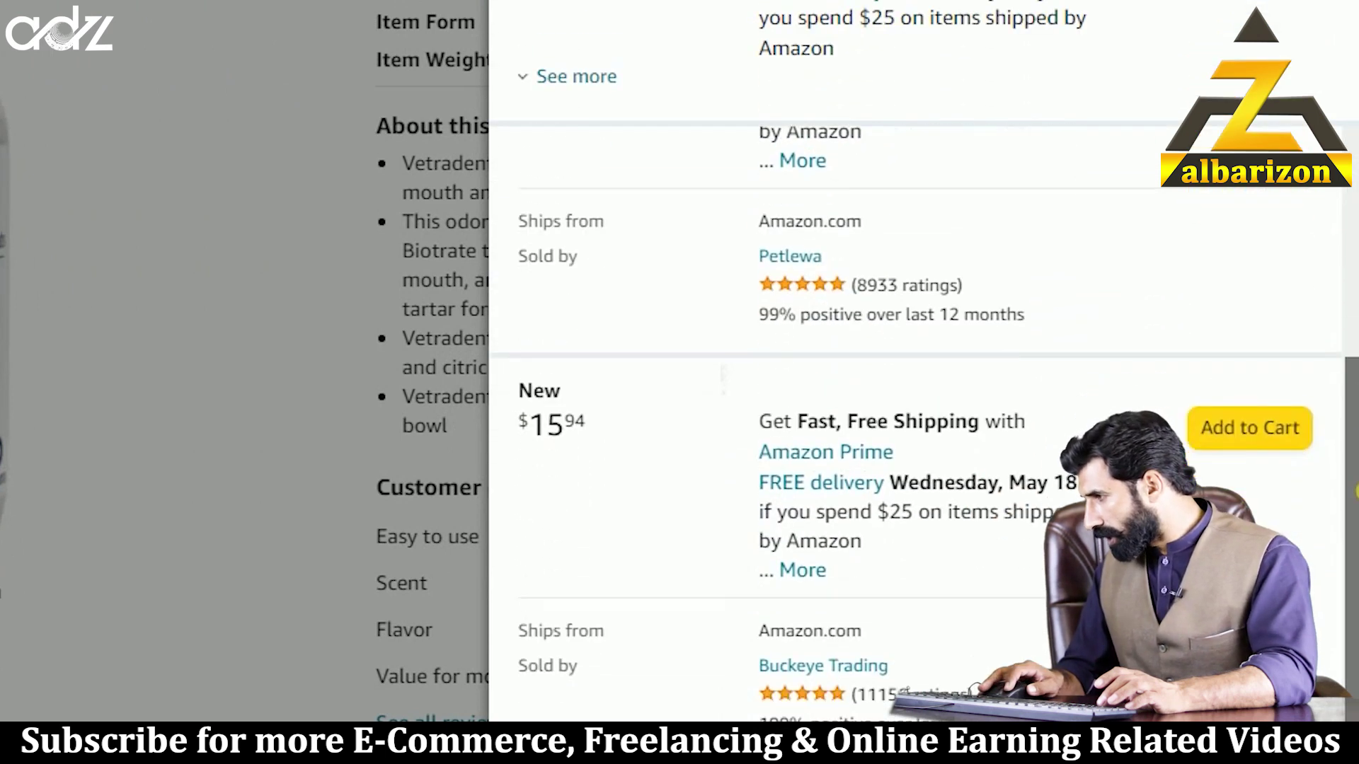
scroll(906, 685, "down", 1)
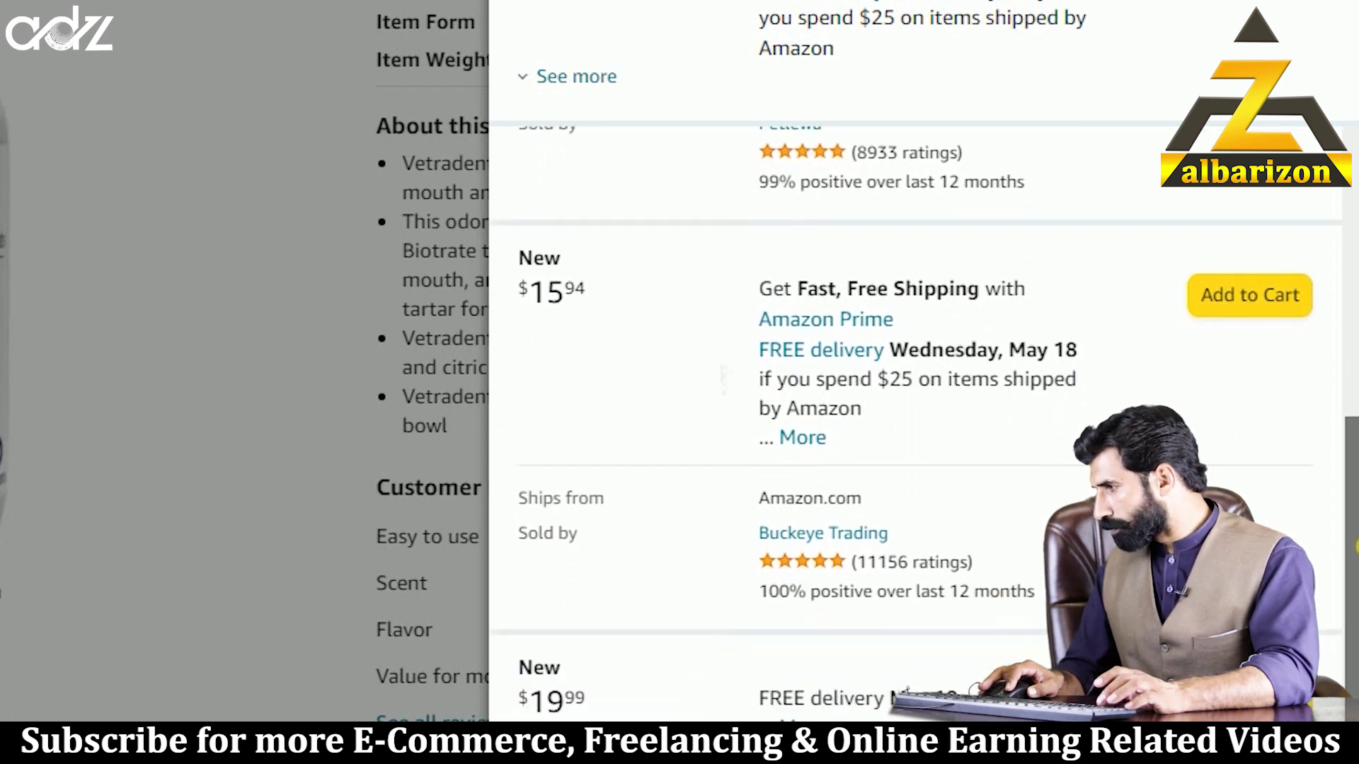
scroll(907, 690, "up", 10)
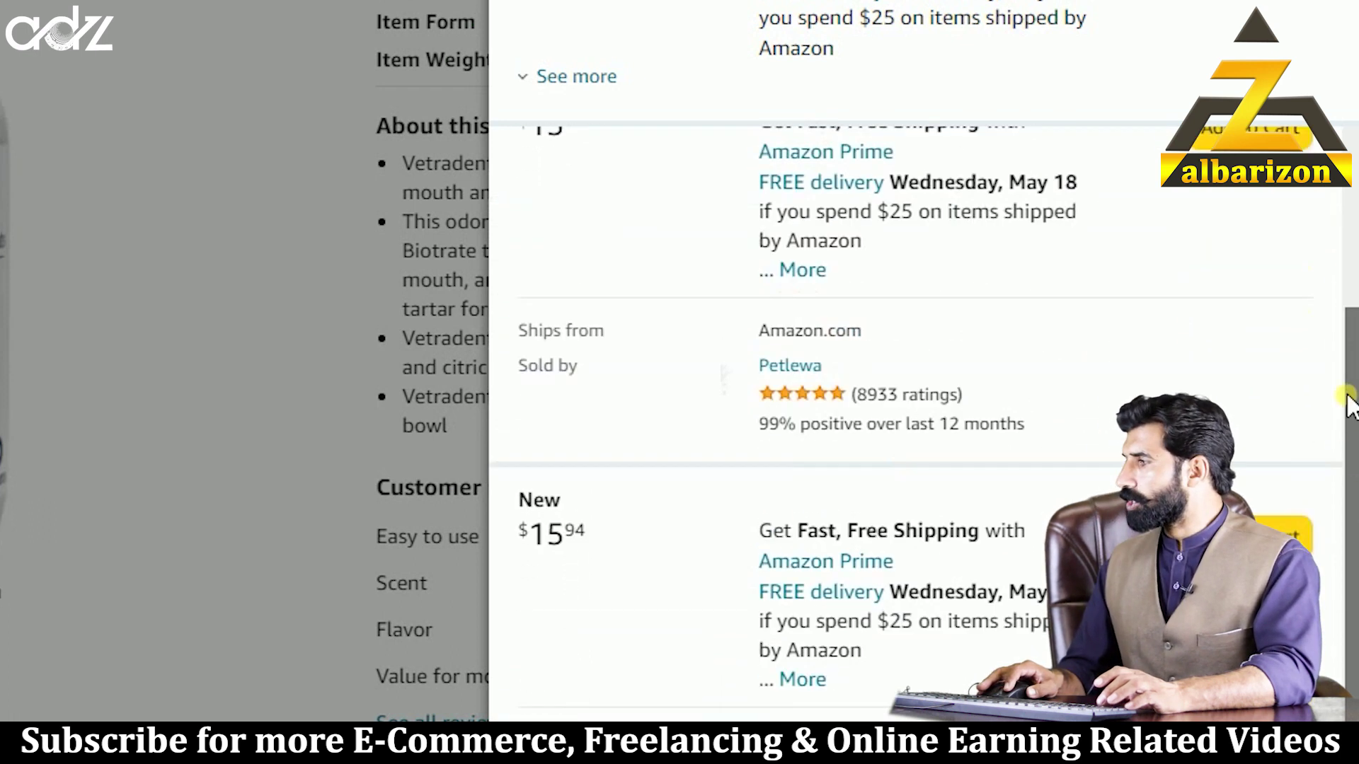